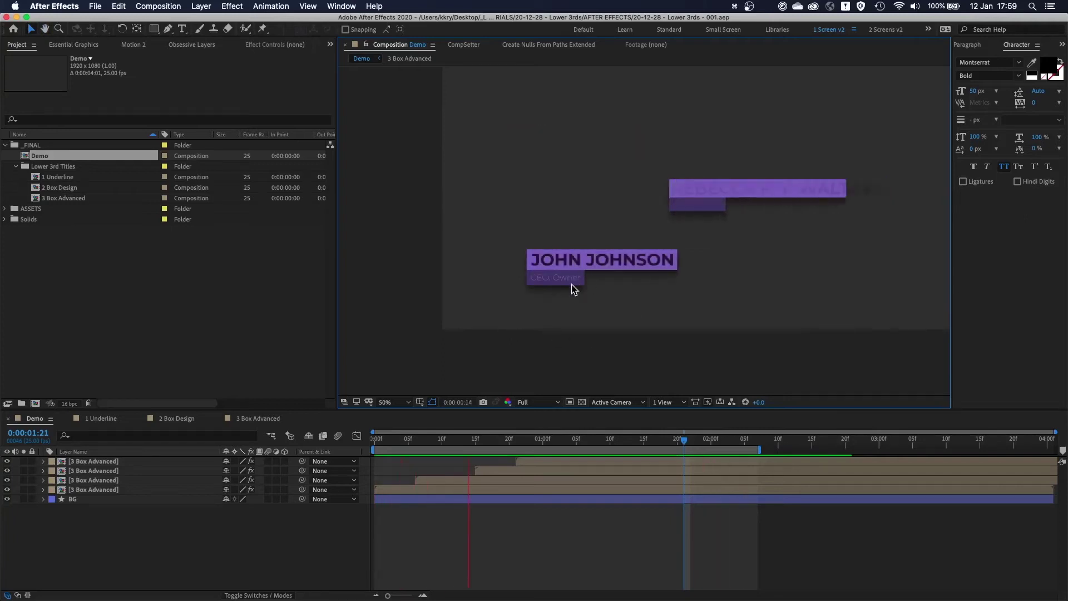
- Stop the preview and examine the four lower-third titles in the Demo composition
key(space)
drag(619, 267, 545, 314)
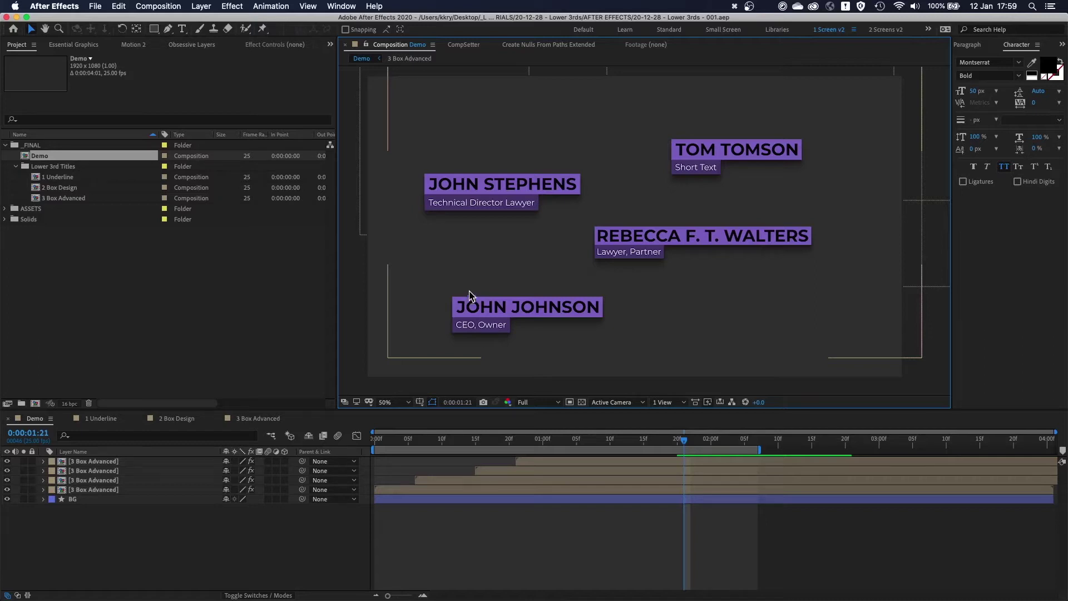
scroll(478, 284, up, 1)
drag(598, 236, 485, 270)
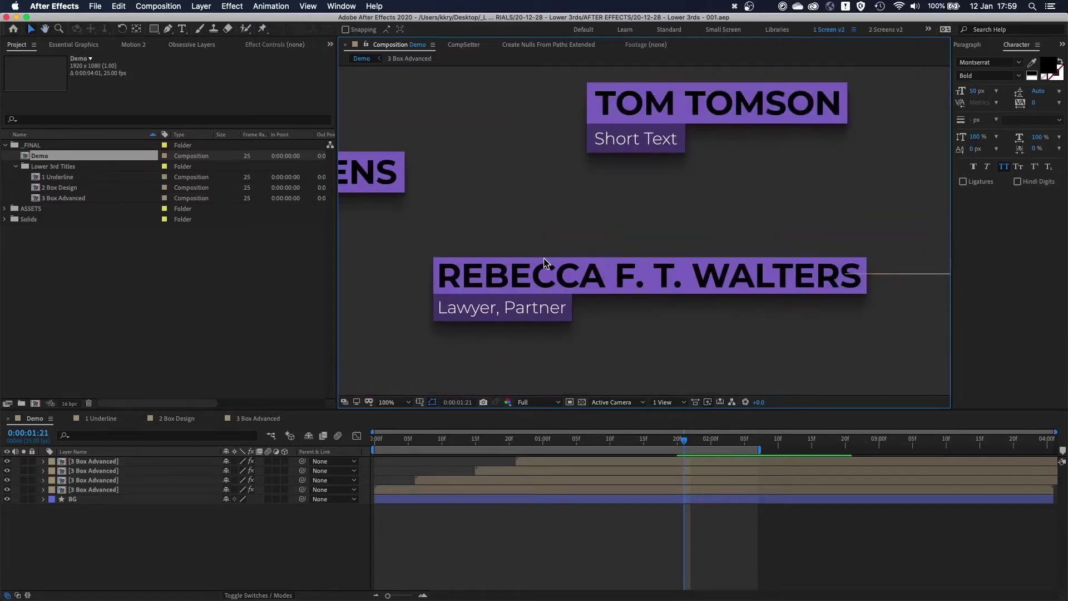
key(comma)
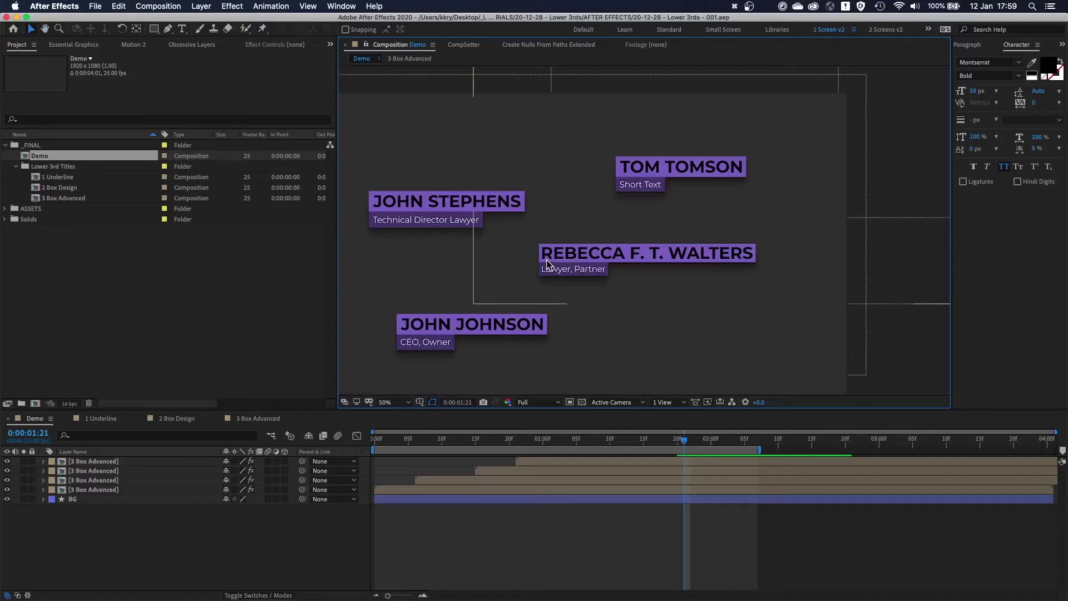
drag(470, 279, 494, 286)
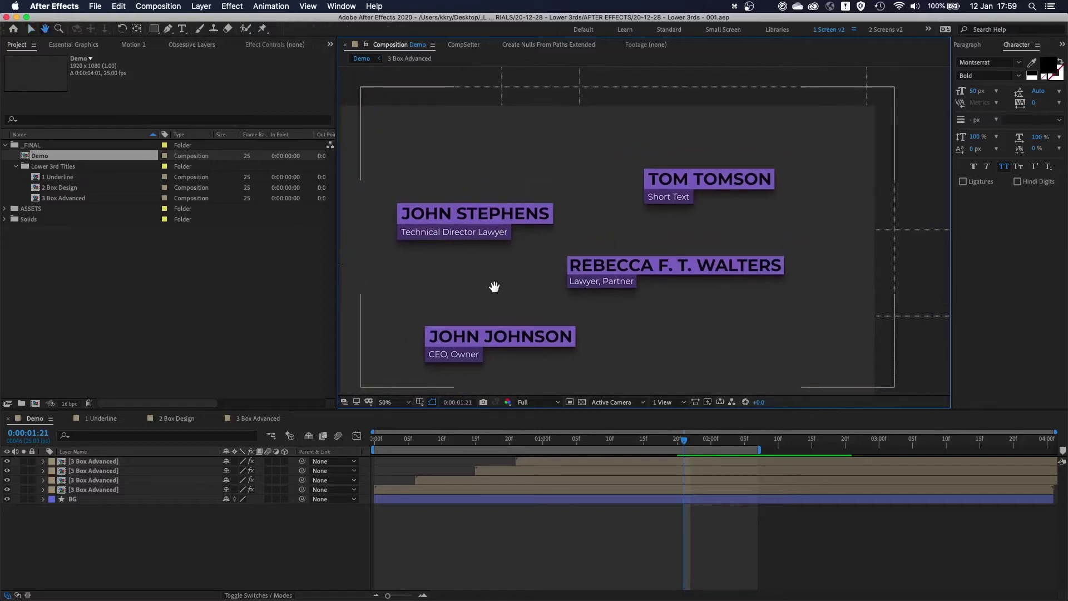
click(473, 340)
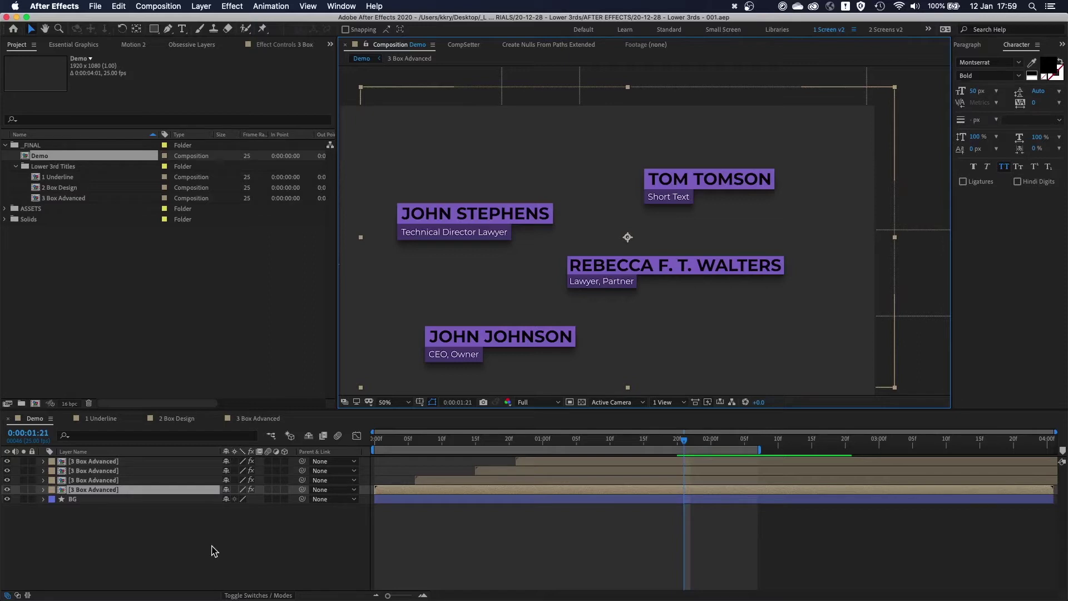
key(period)
key(comma)
drag(797, 257, 770, 244)
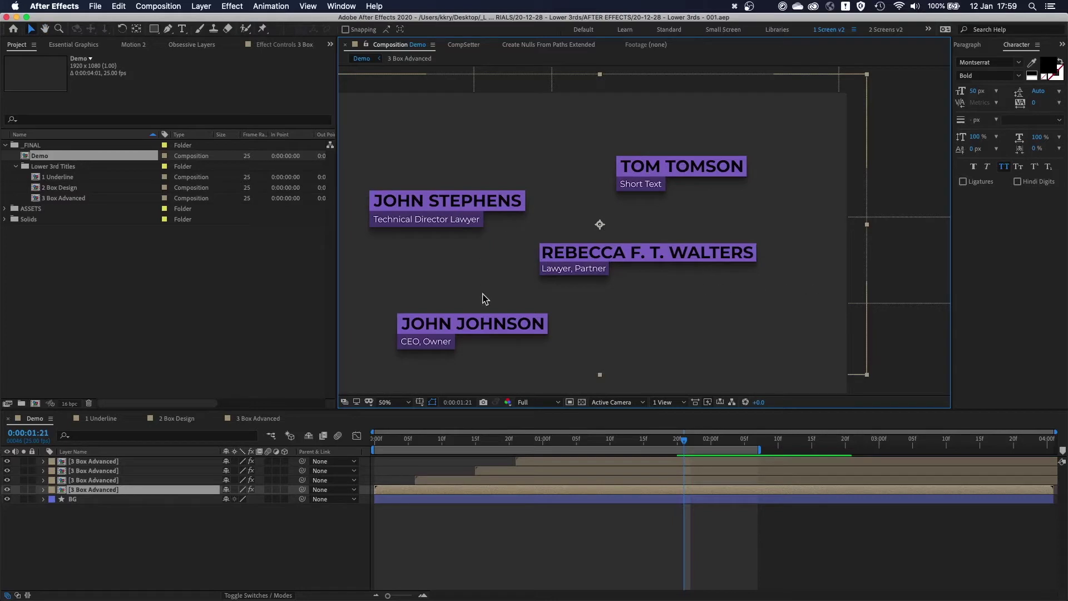
- Inspect how the boxes fit the "CEO, Owner" and "Lawyer, Partner" titles in the Demo composition
key(period)
drag(480, 325, 671, 220)
drag(498, 306, 608, 250)
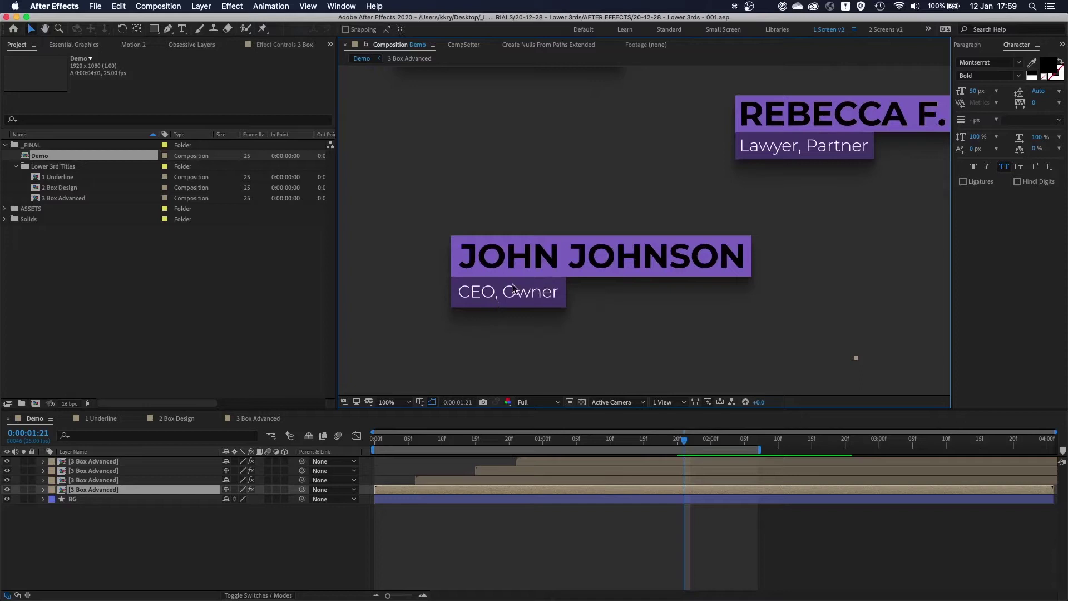
drag(739, 162, 543, 275)
key(period)
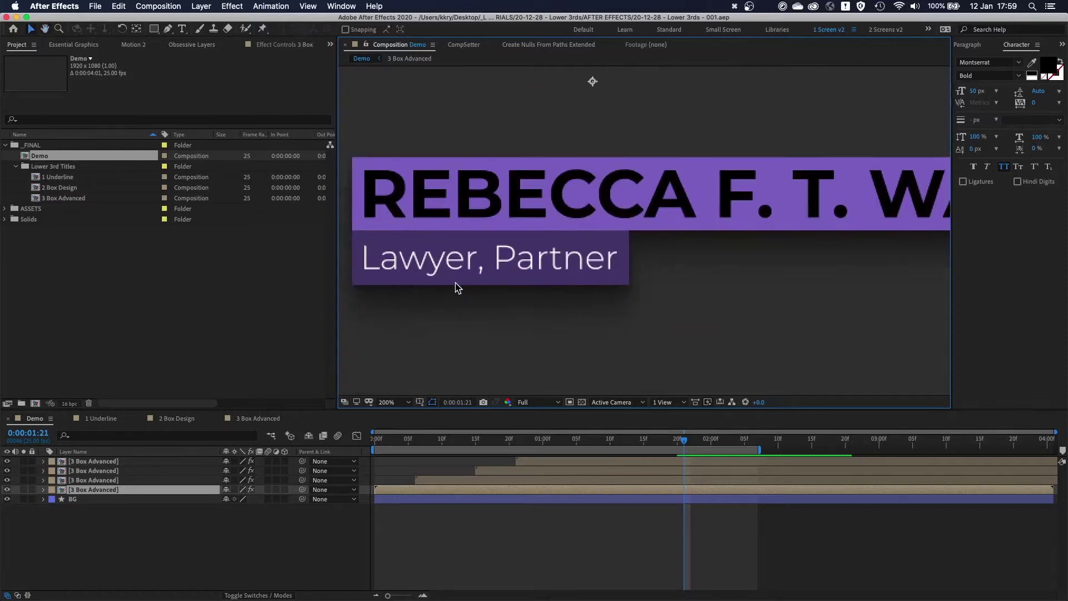
key(comma)
key(comma)
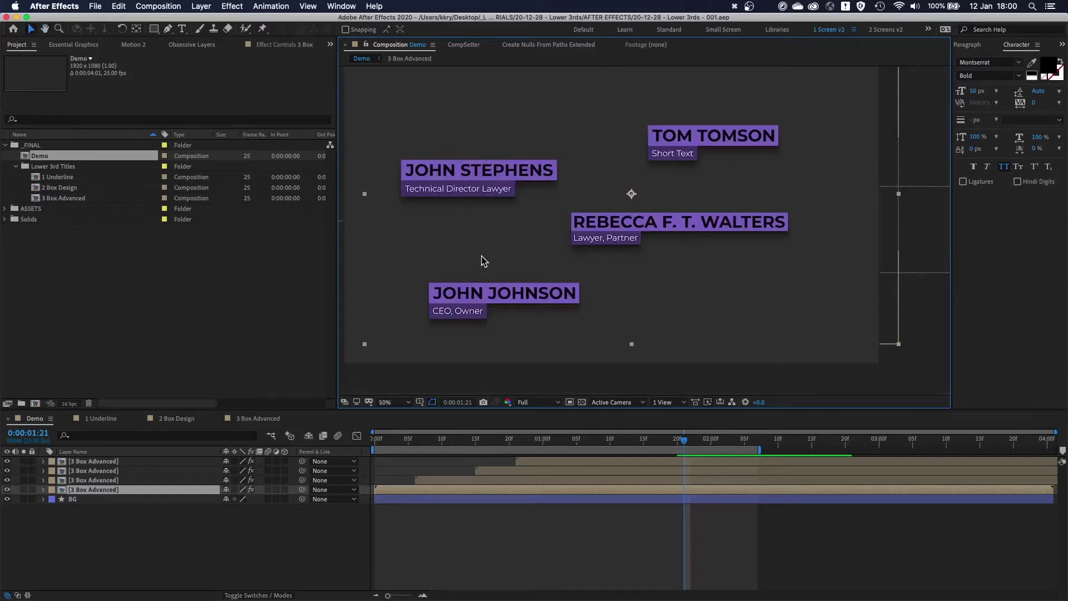
- Open the 1 Underline composition and examine its lower-third title
click(107, 423)
scroll(669, 199, down, 2)
drag(713, 204, 577, 197)
scroll(616, 191, down, 4)
drag(754, 189, 594, 267)
key(v)
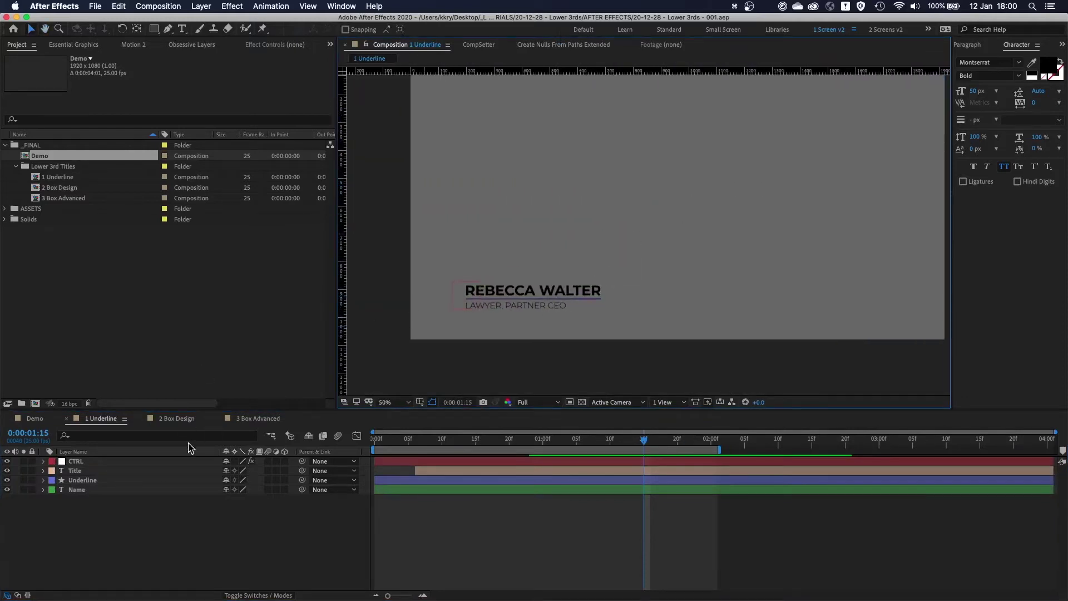
- Review the 2 Box Design and 3 Box Advanced compositions, inspecting the boxes behind the advanced version's name and subtitle
click(175, 418)
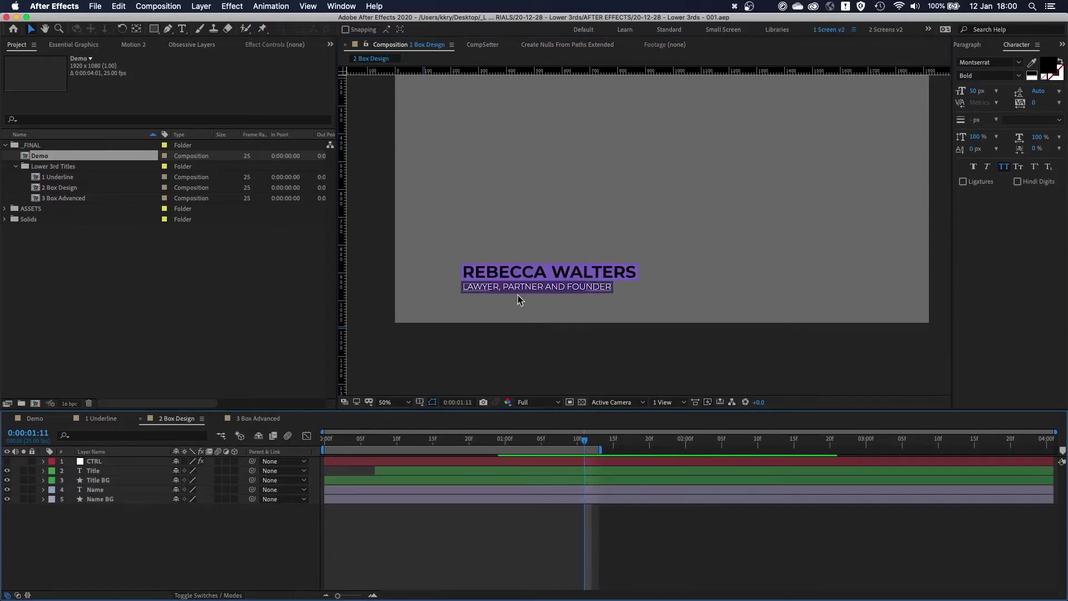
click(259, 418)
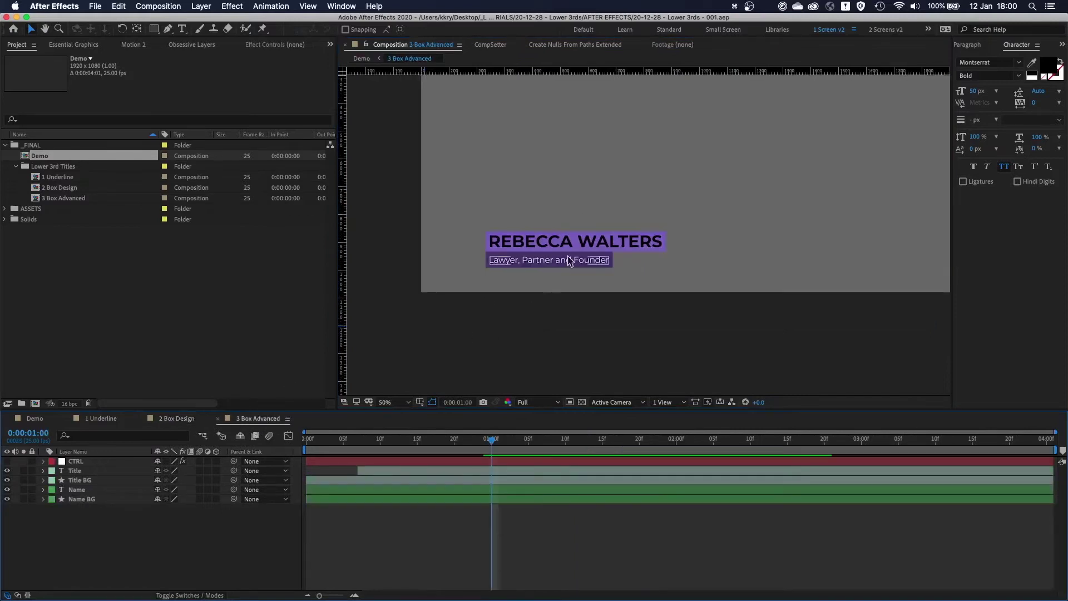
scroll(557, 246, up, 2)
scroll(647, 235, up, 2)
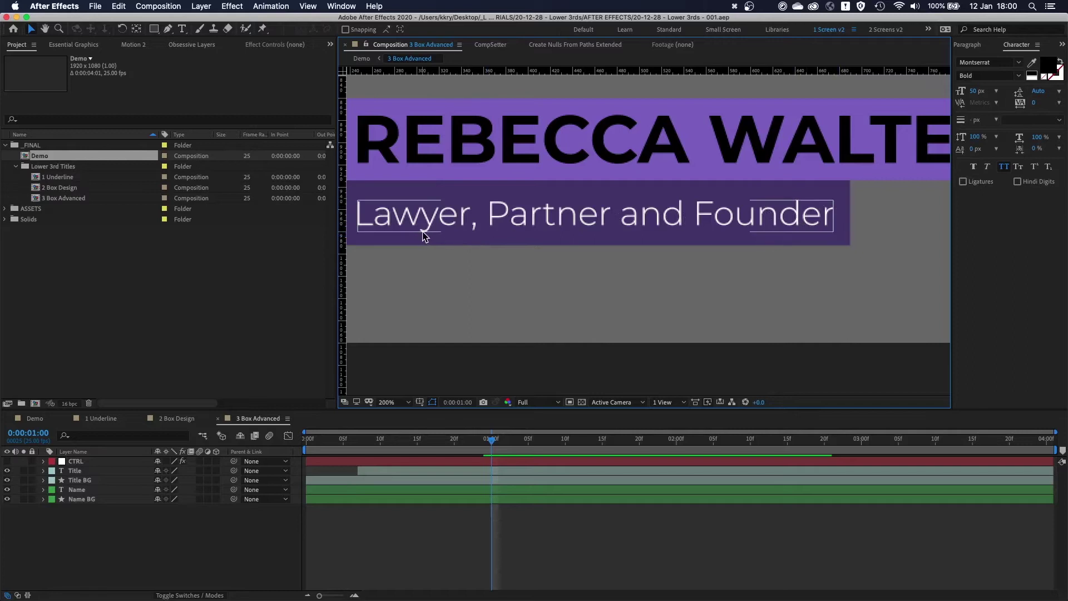
scroll(474, 226, down, 2)
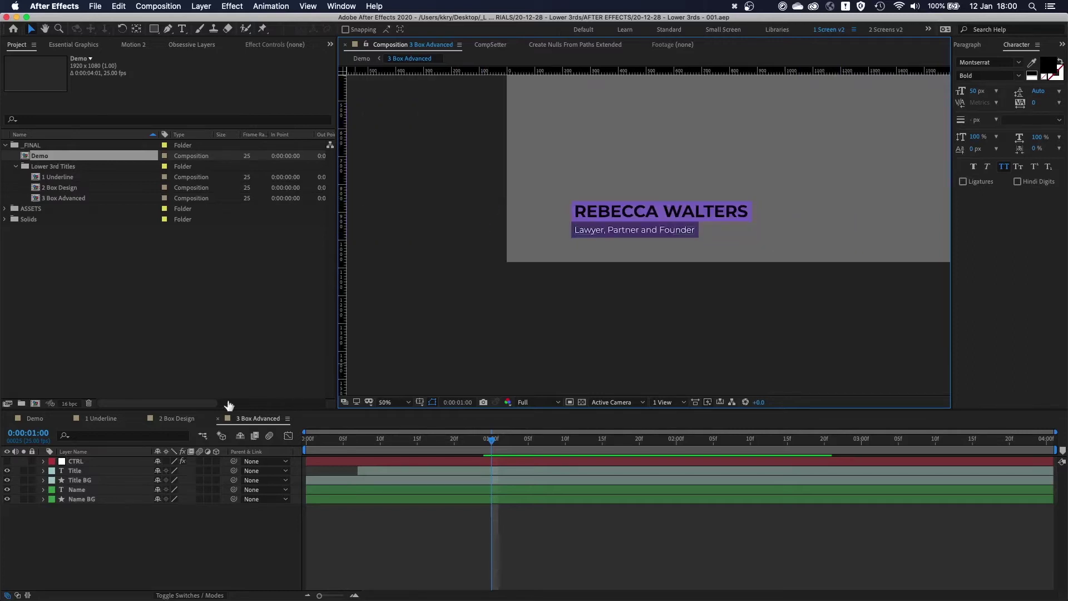
- Return to the 1 Underline composition and hide the CTRL layer
click(111, 418)
drag(590, 228, 566, 241)
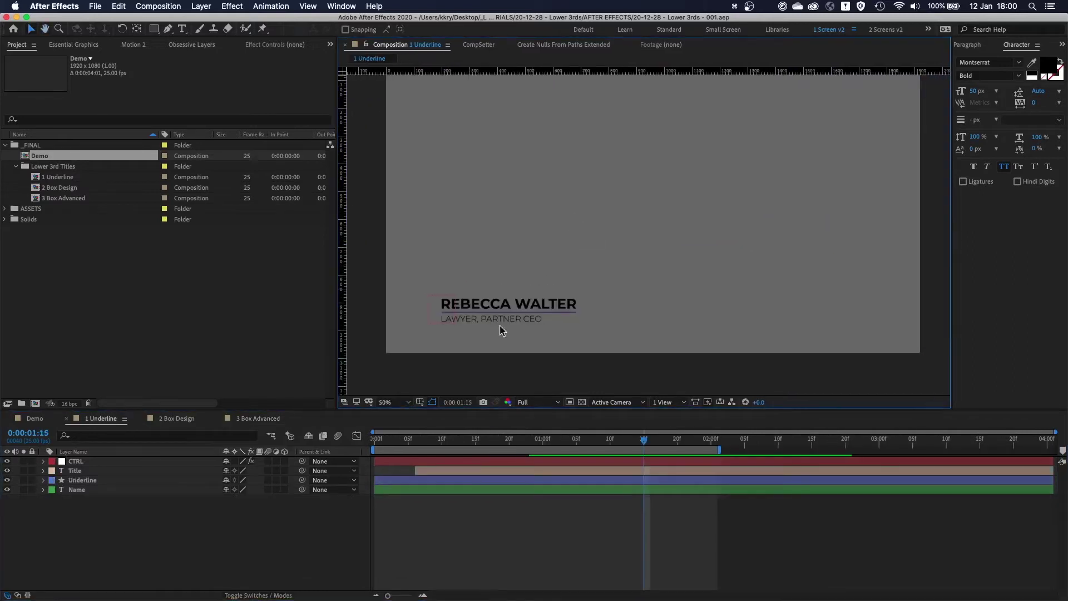
click(6, 461)
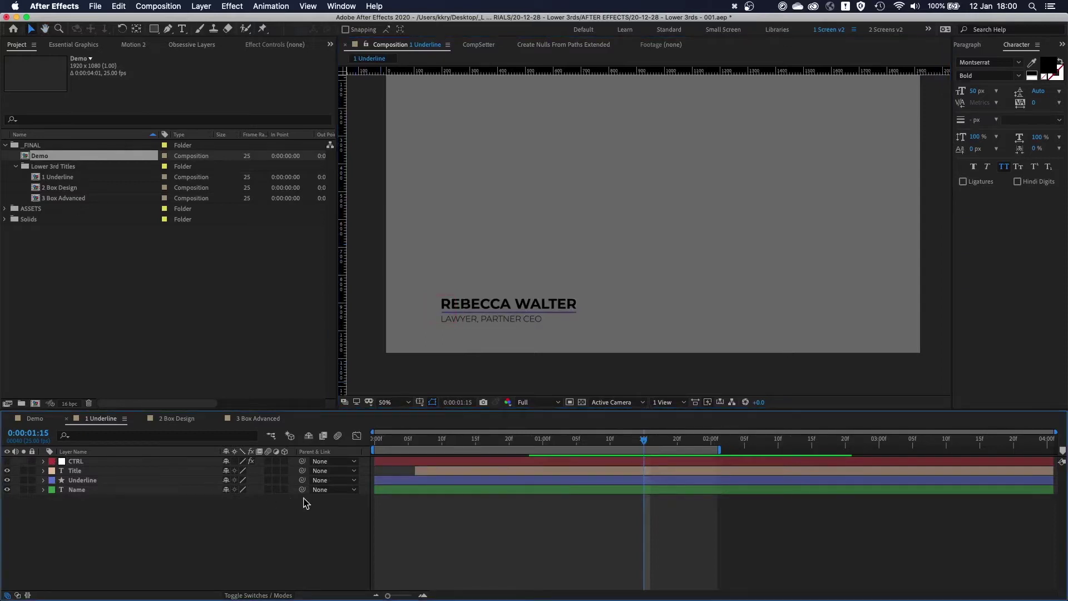
- Inspect the Underline layer between the name and the job title
scroll(556, 245, up, 3)
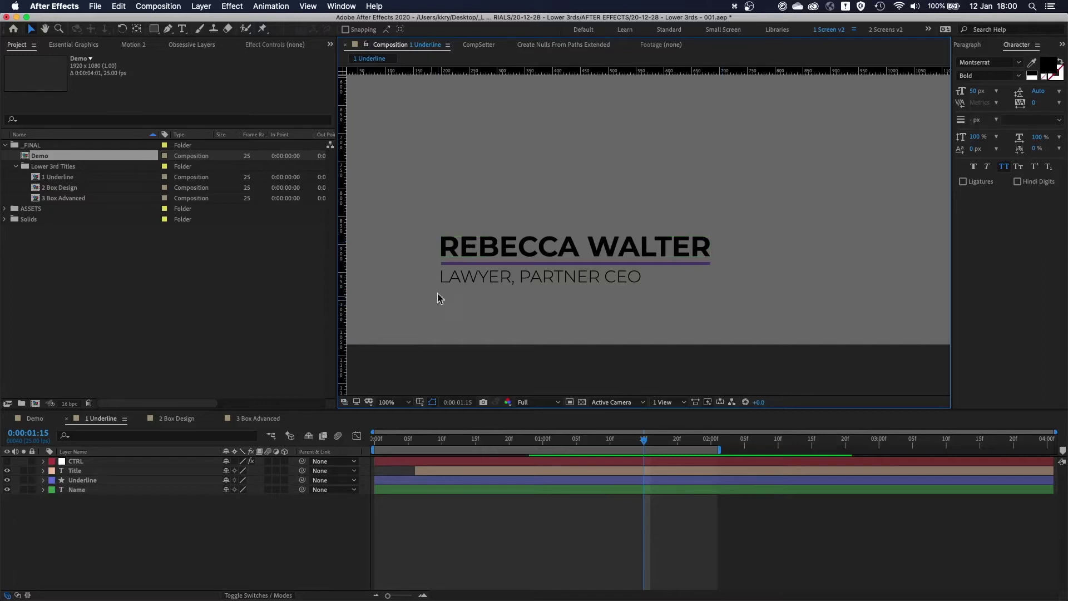
click(507, 263)
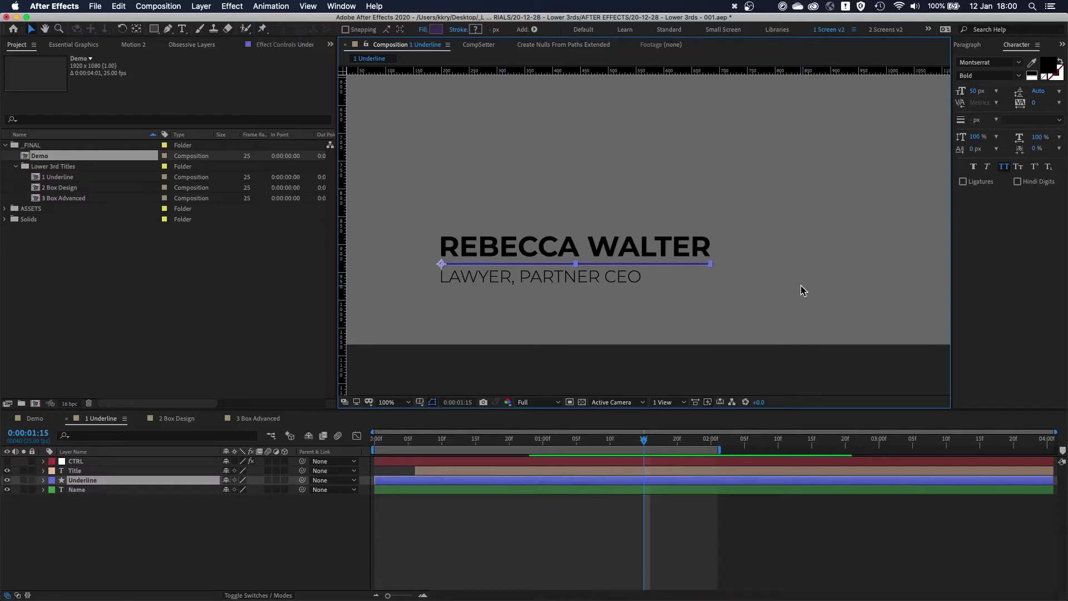
click(803, 290)
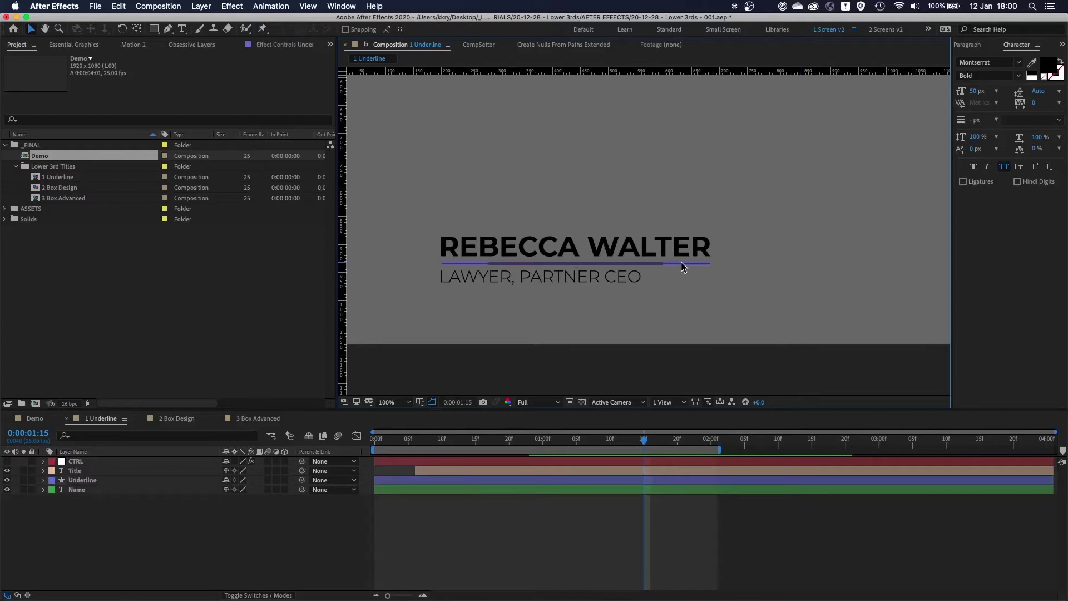
key(comma)
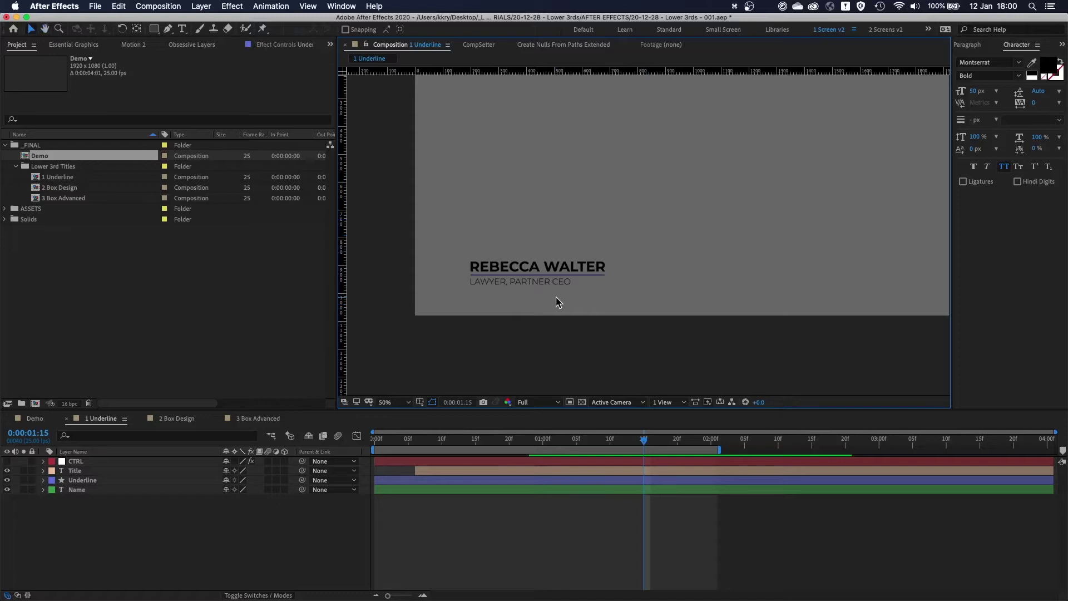
key(period)
drag(527, 318, 658, 301)
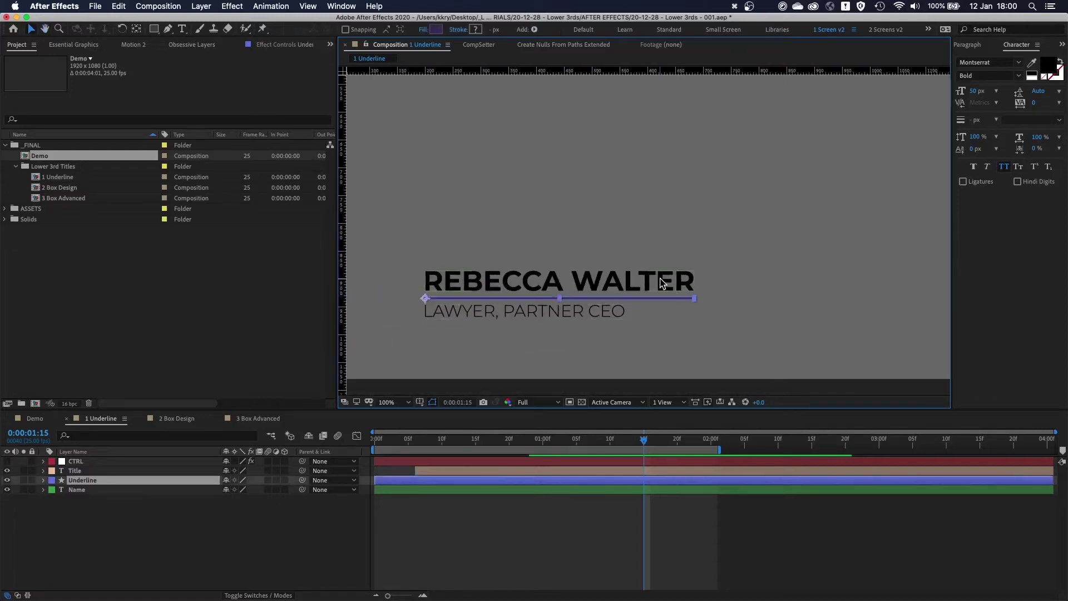
- Lengthen the name text by adding "AAAAA" at its end
double_click(677, 289)
click(717, 280)
key(Right)
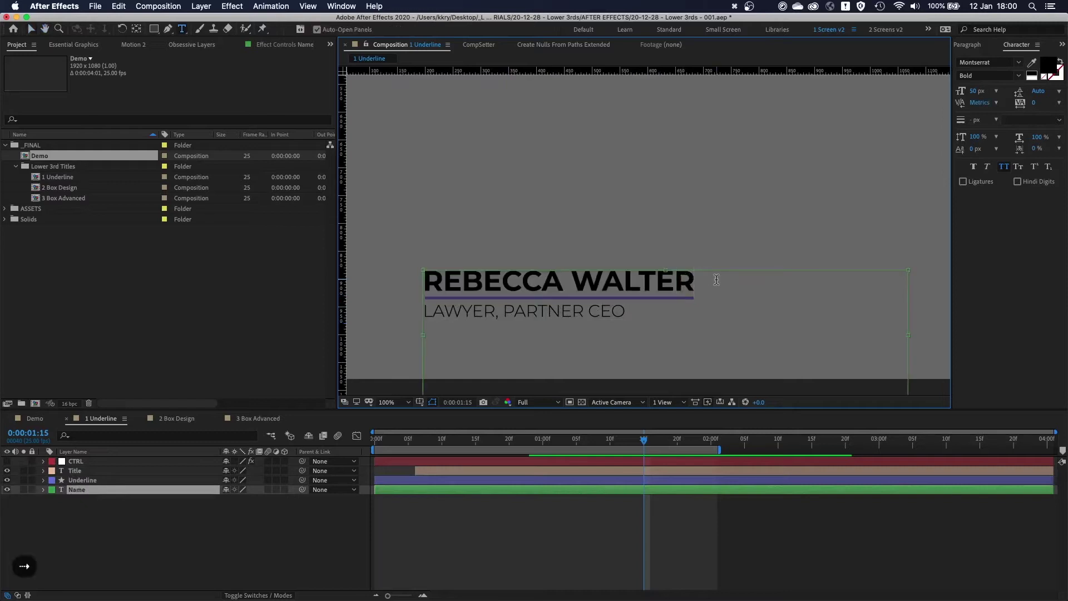
text(AAAAA)
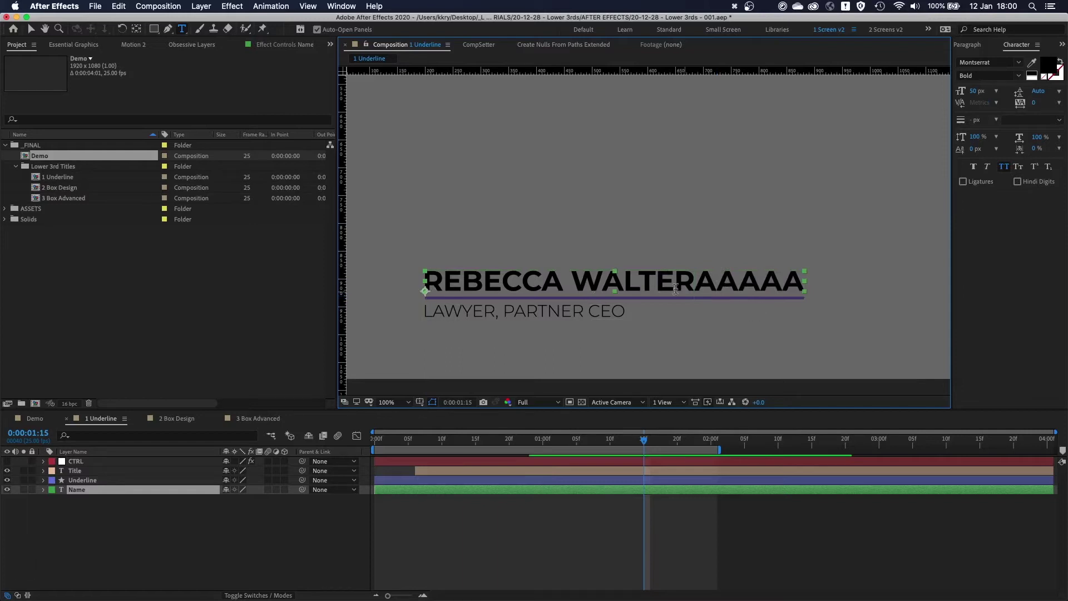
- Delete the surname from the name text, leaving only the first name, and finish text editing
double_click(609, 275)
key(BackSpace)
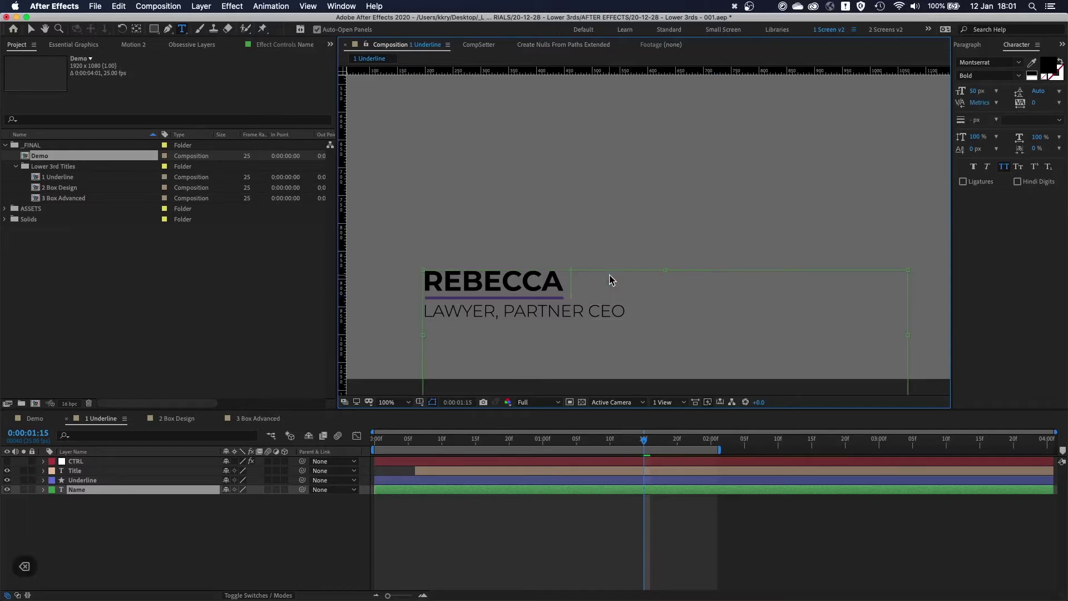
key(Escape)
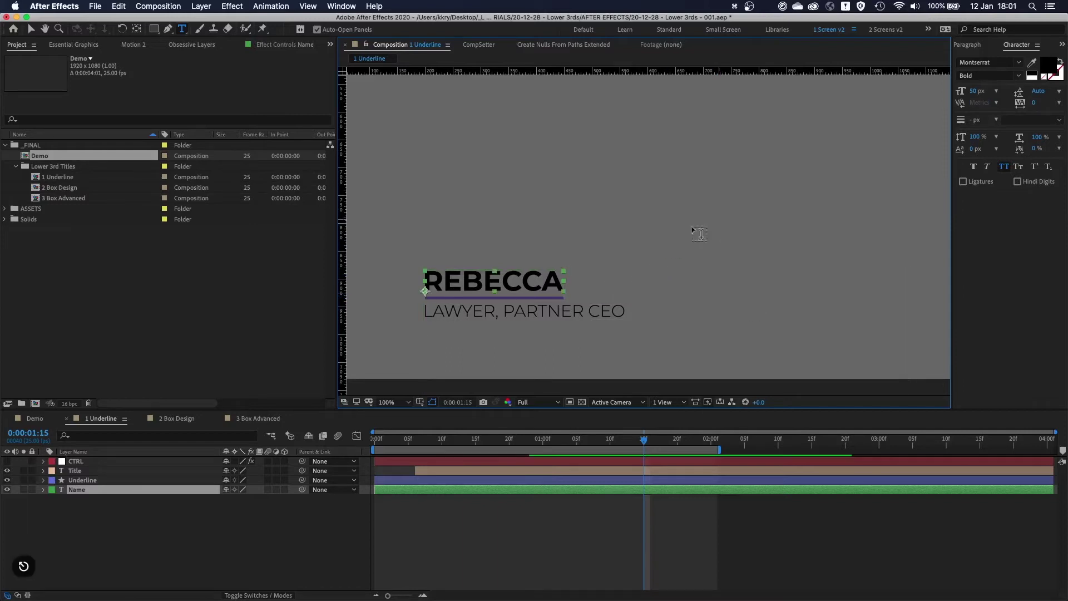
key(v)
click(669, 194)
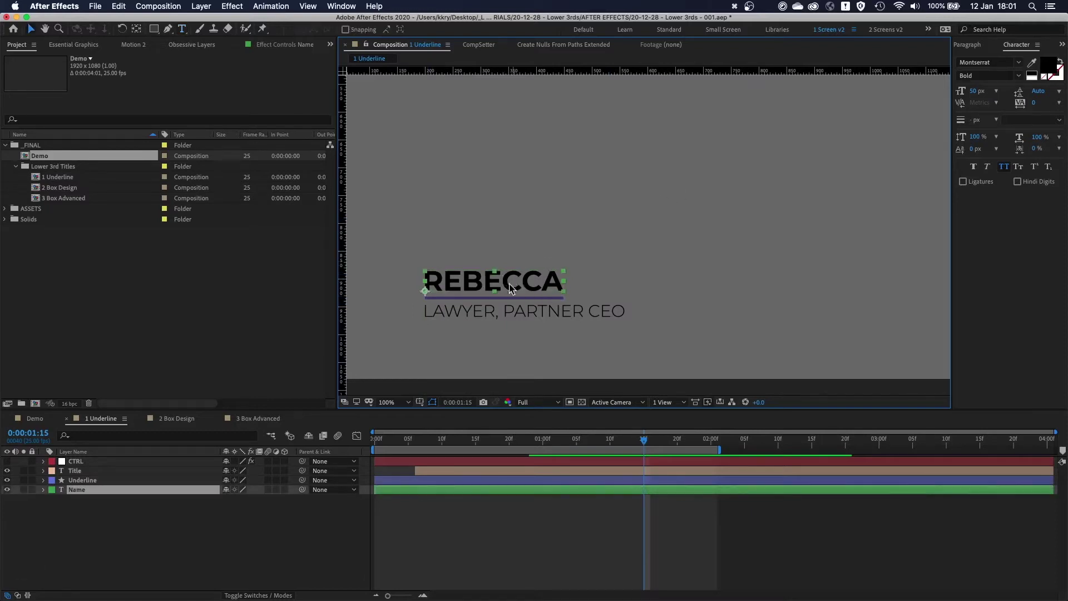
- Examine how the underline aligns with both ends of the shortened name, and check the Title and Name text layers
scroll(427, 304, up, 2)
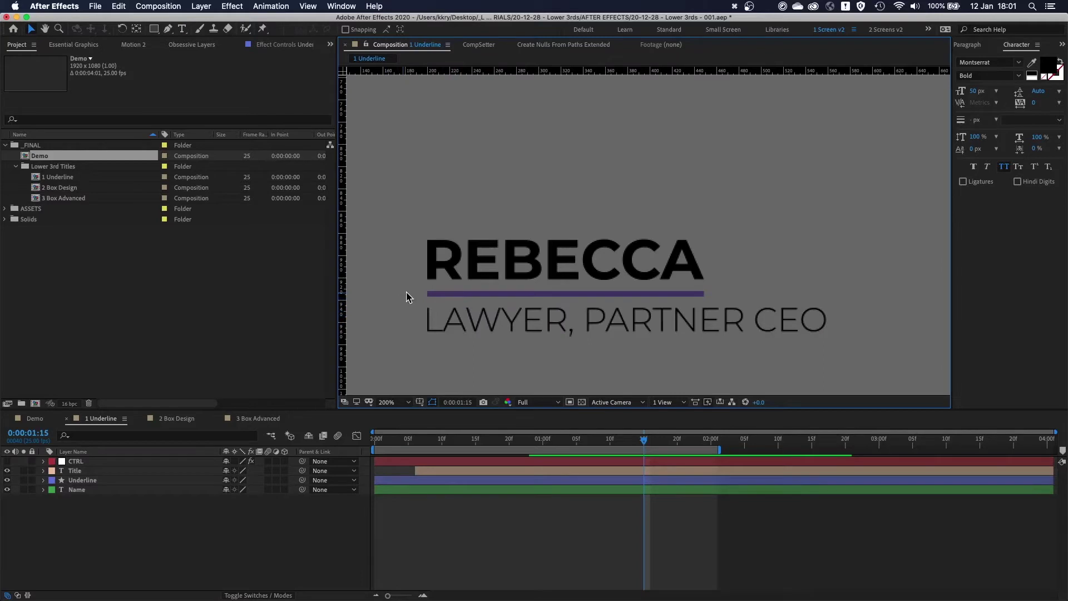
click(459, 297)
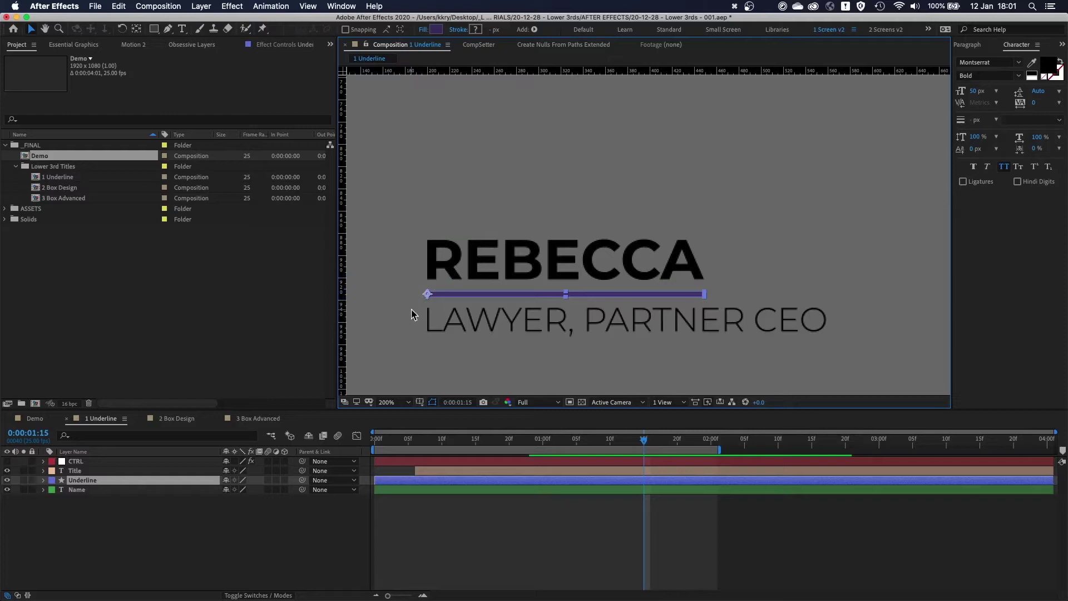
click(406, 275)
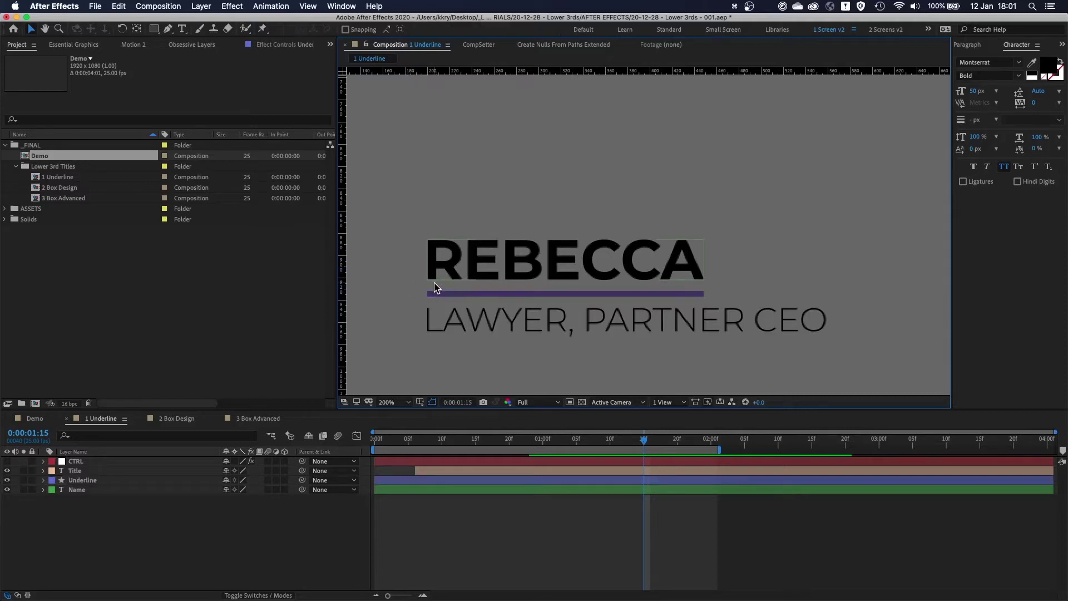
scroll(437, 305, up, 3)
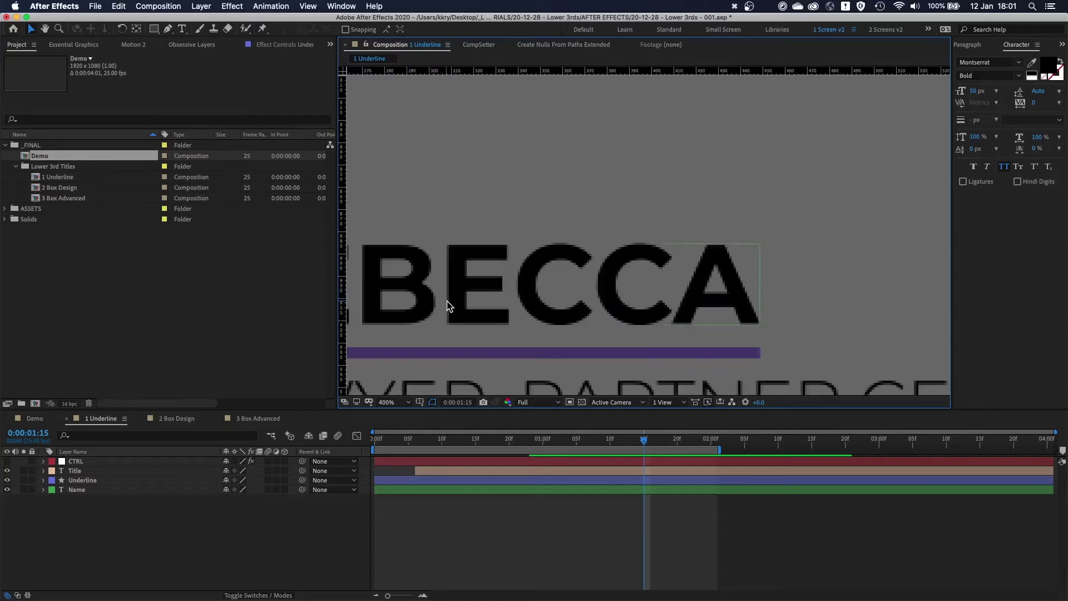
scroll(489, 238, down, 4)
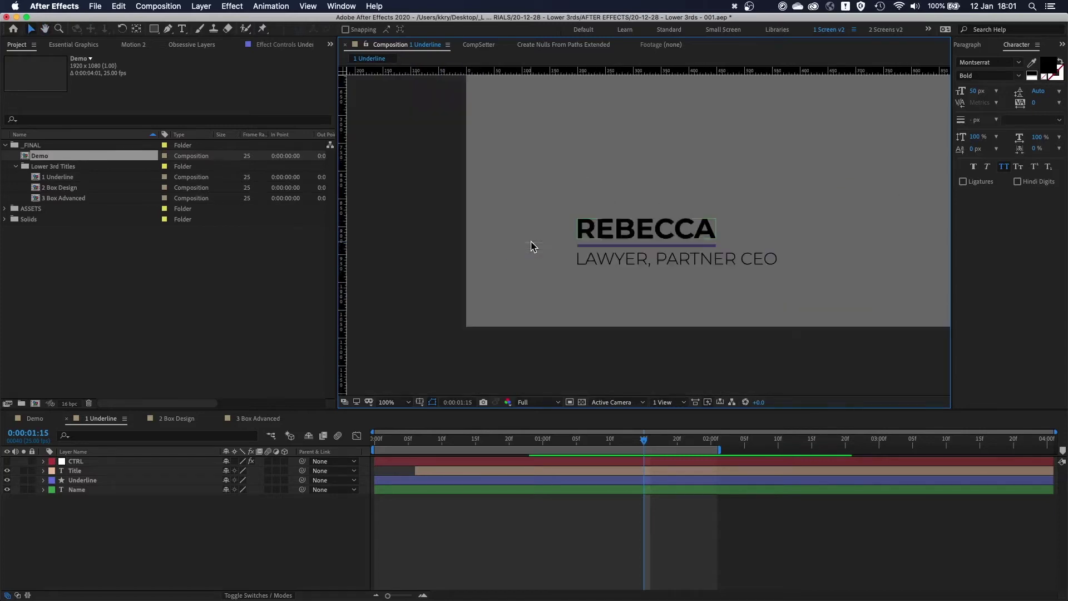
click(518, 276)
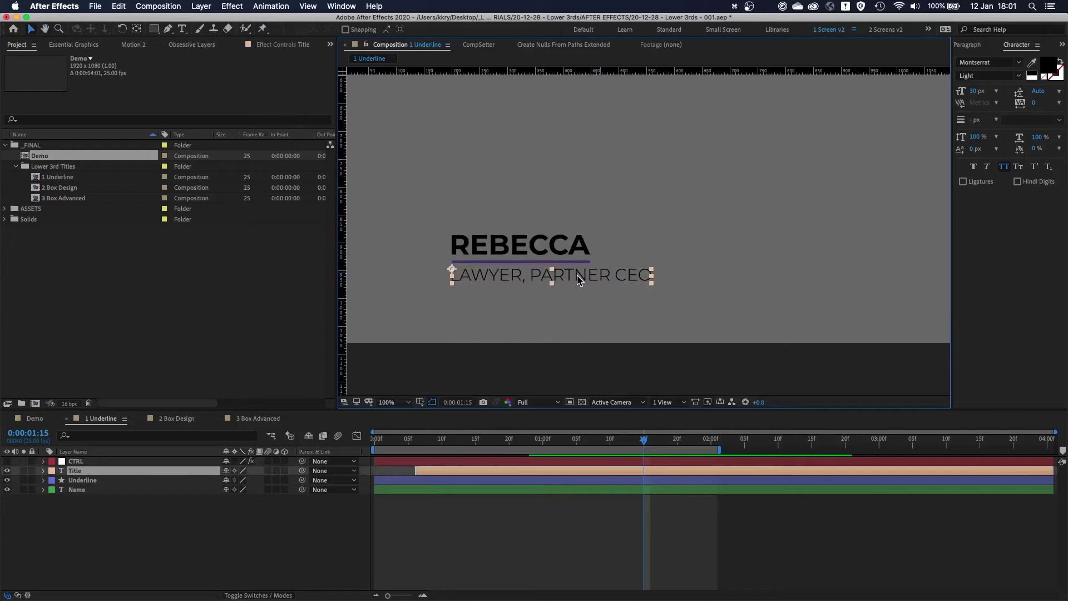
click(583, 246)
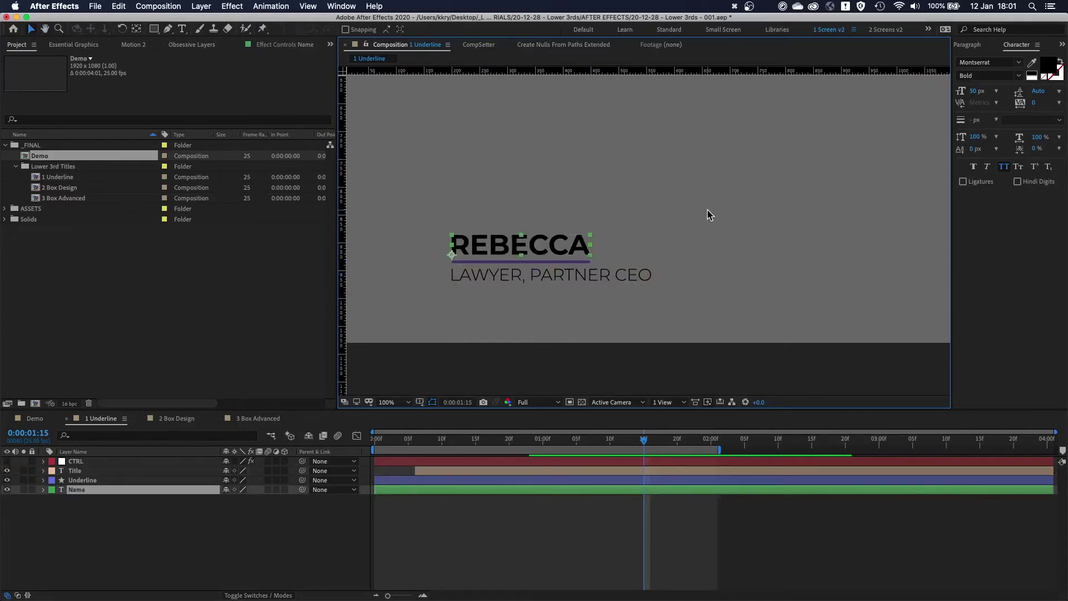
- Make the CTRL null layer visible again and select it
click(163, 529)
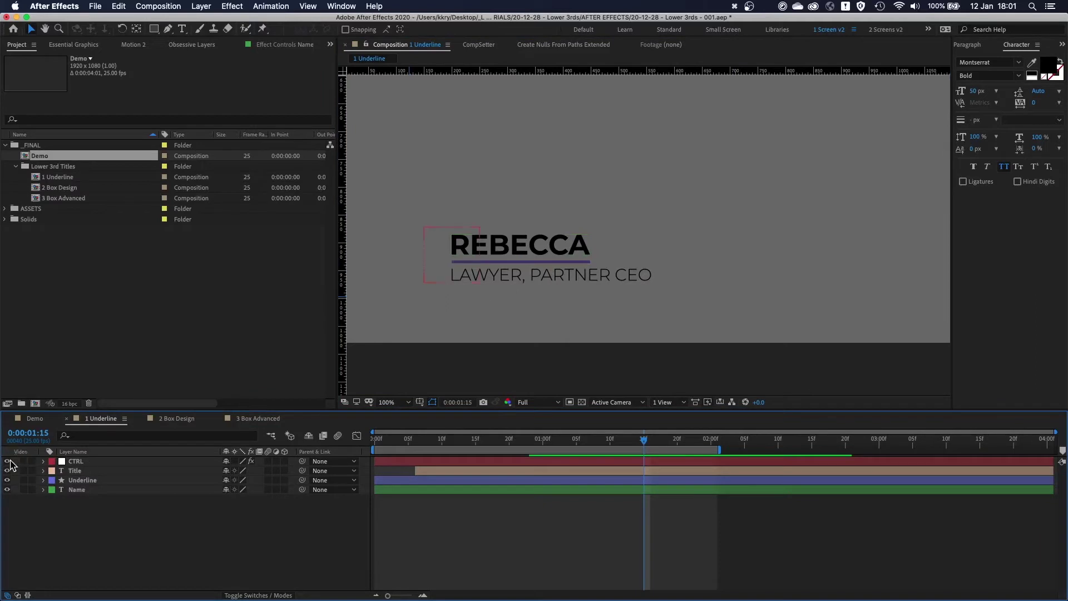
click(90, 461)
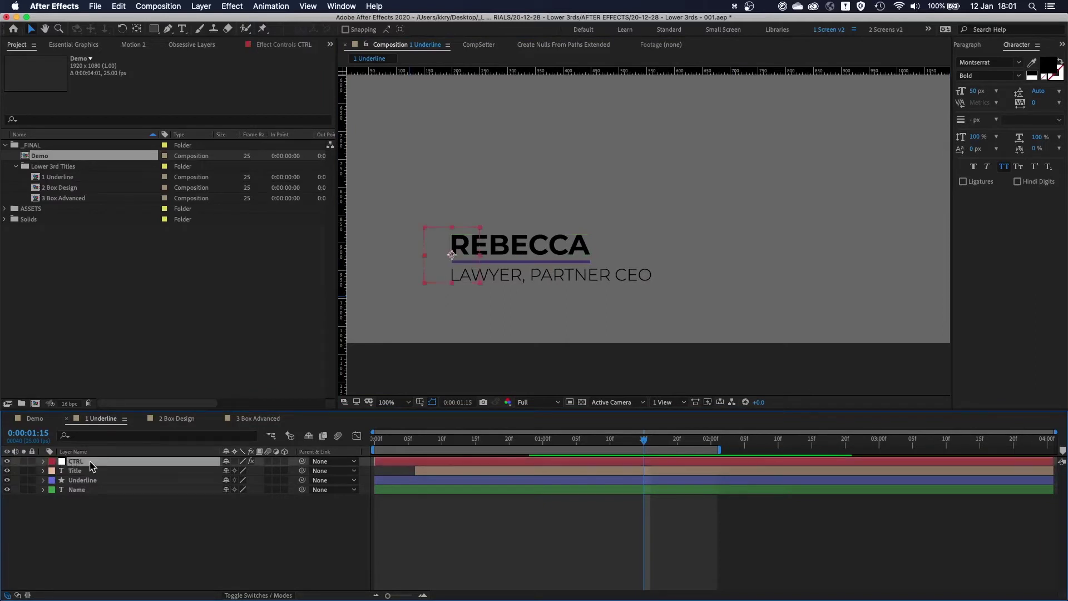
- Try moving the CTRL null up and to the right to shift the whole title, and undo the move
scroll(510, 254, up, 3)
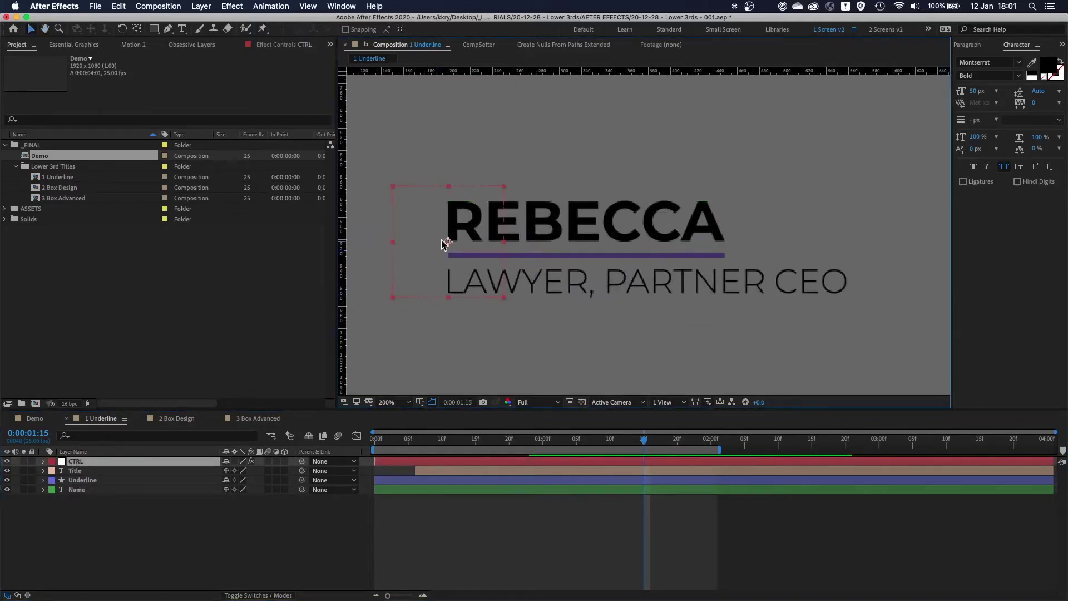
drag(484, 242, 699, 172)
scroll(608, 231, down, 1)
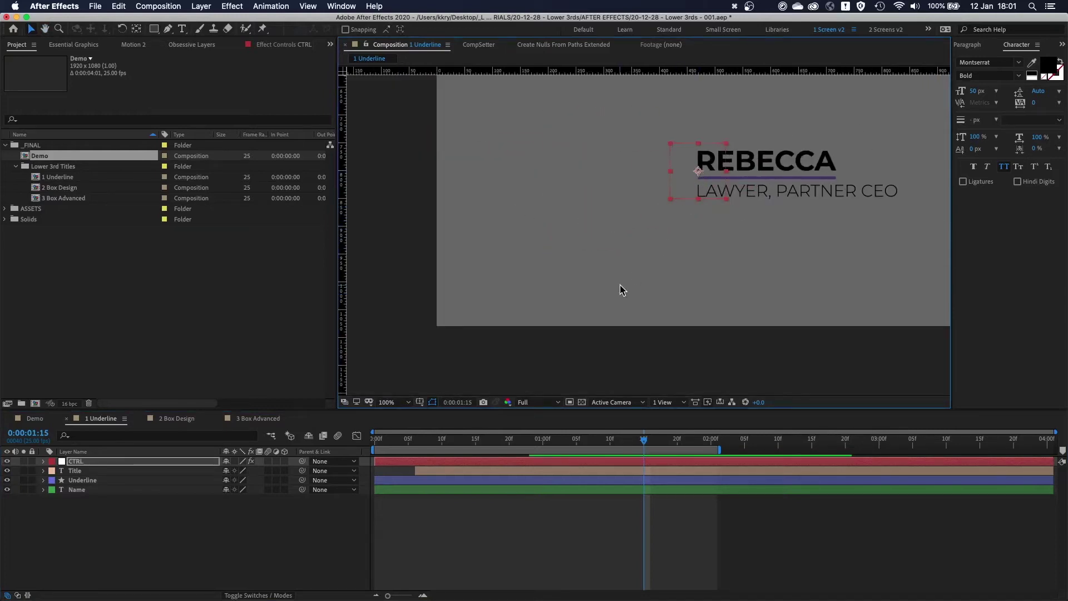
key(super+z)
key(super+z)
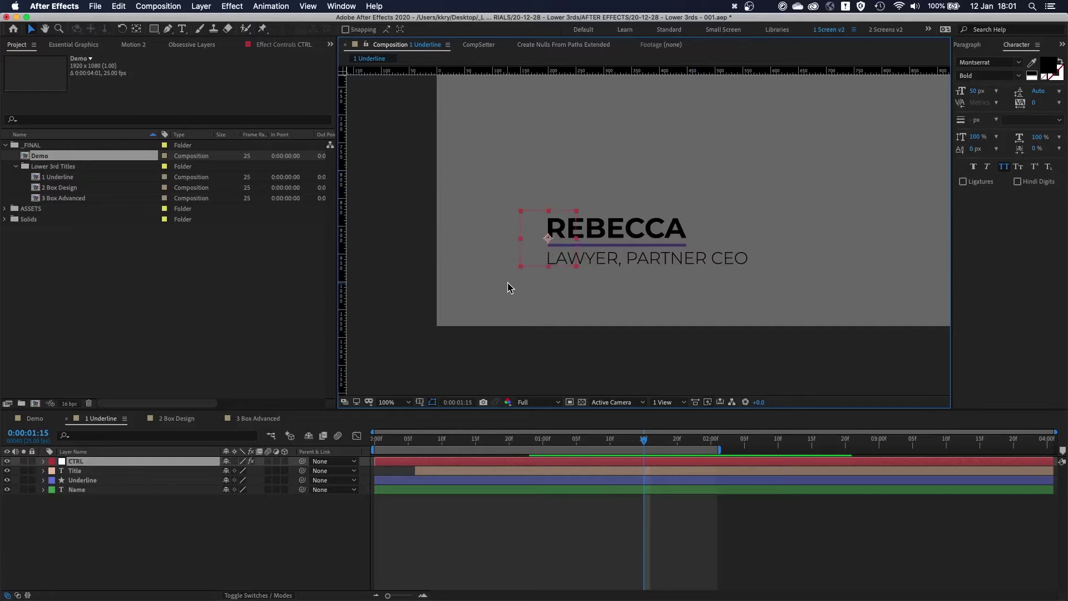
- Hide the CTRL null and reveal the expressions applied to the Name text layer
key(period)
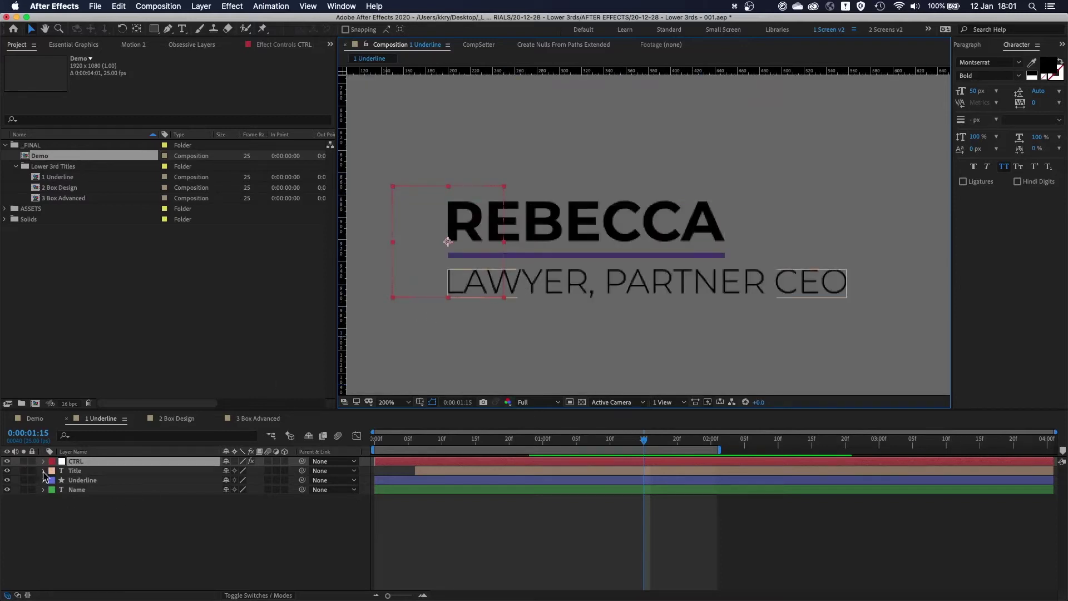
click(6, 461)
click(94, 490)
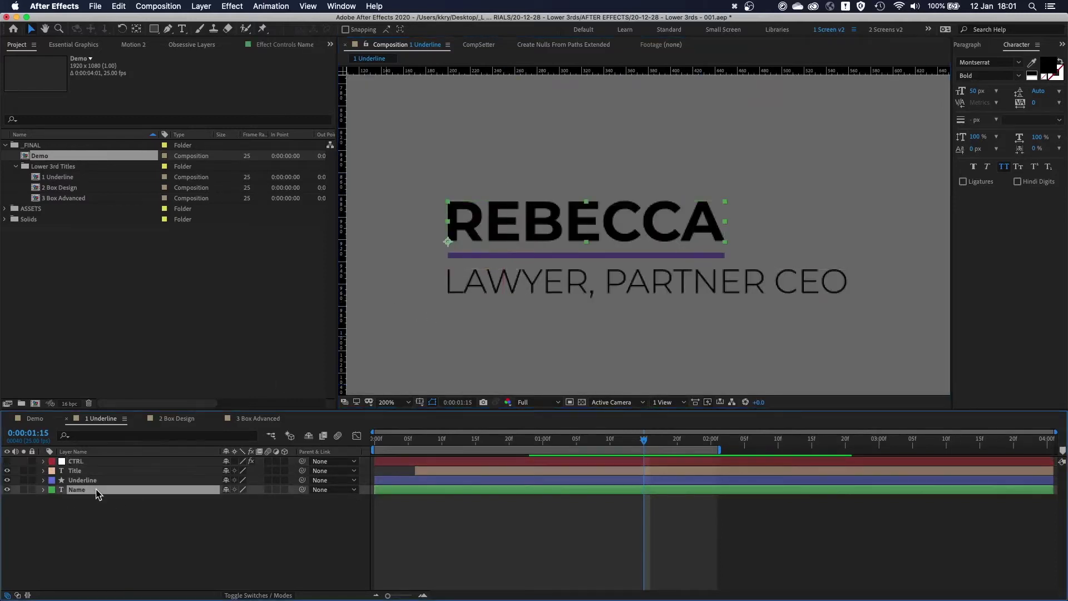
key(e)
key(e)
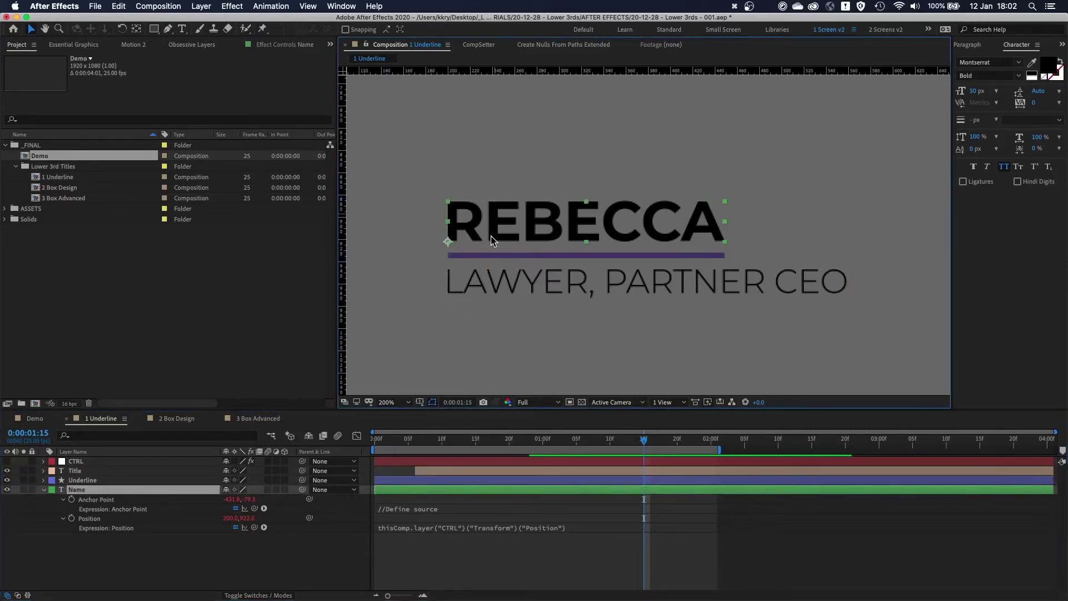
- Load the Name layer's Anchor Point expression into the Expressionist editor, keeping the CTRL null hidden
click(7, 461)
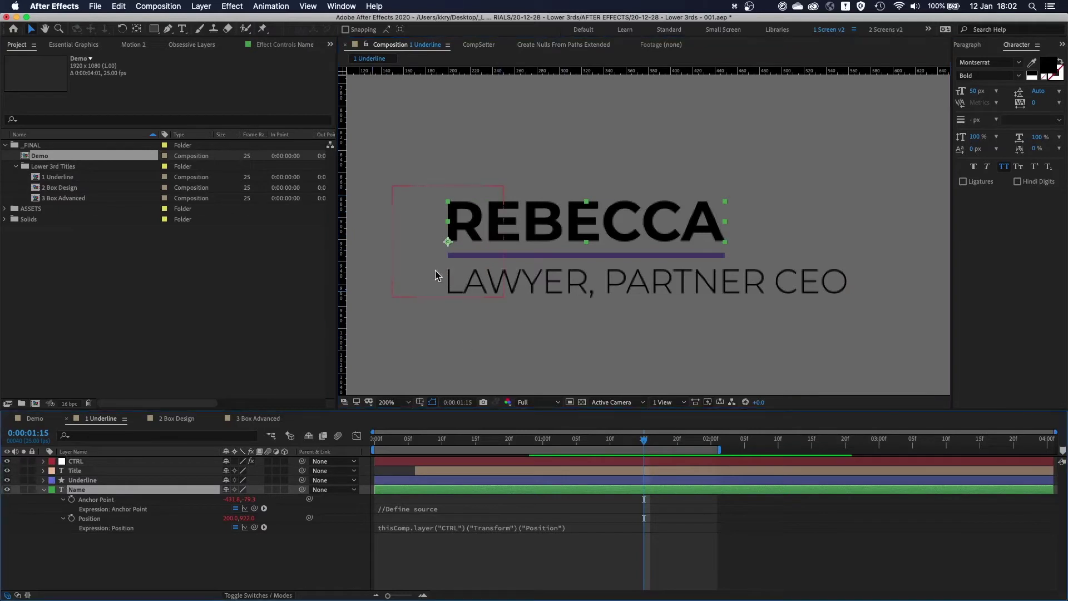
click(7, 461)
click(105, 502)
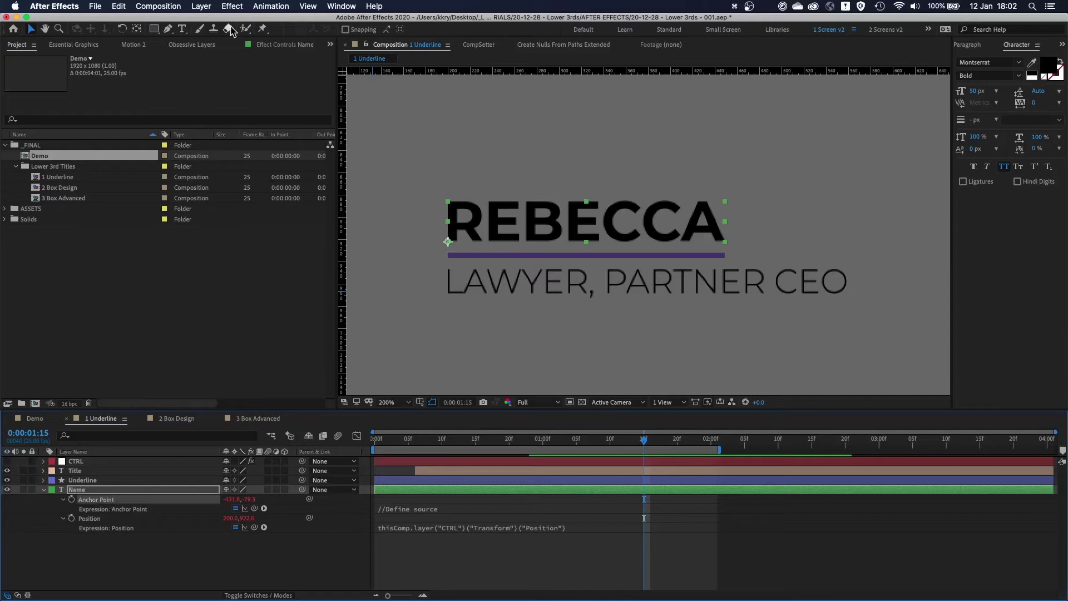
scroll(242, 46, down, 5)
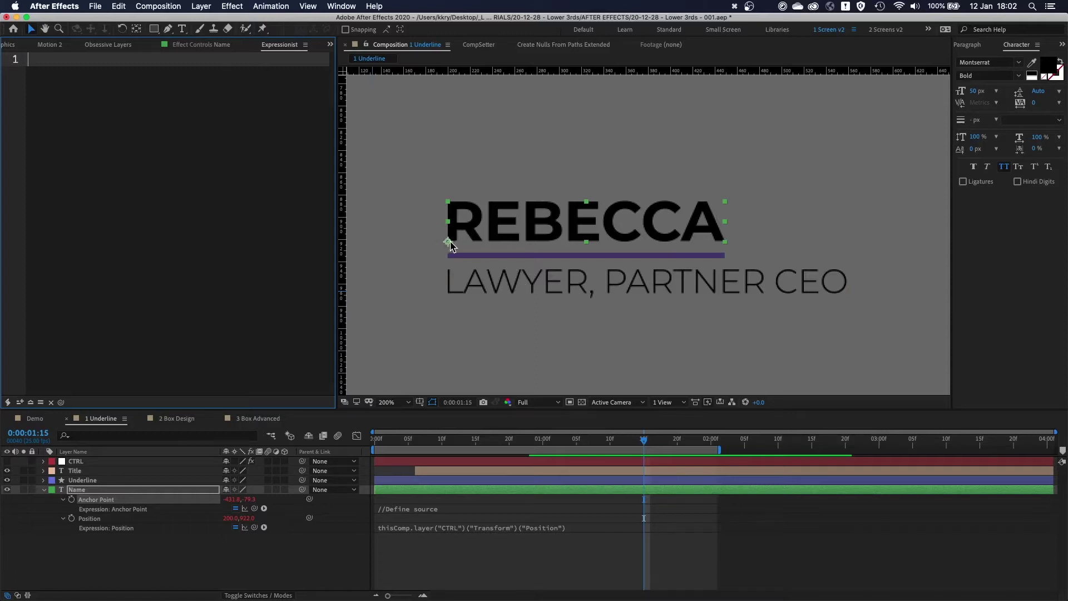
click(141, 497)
click(32, 402)
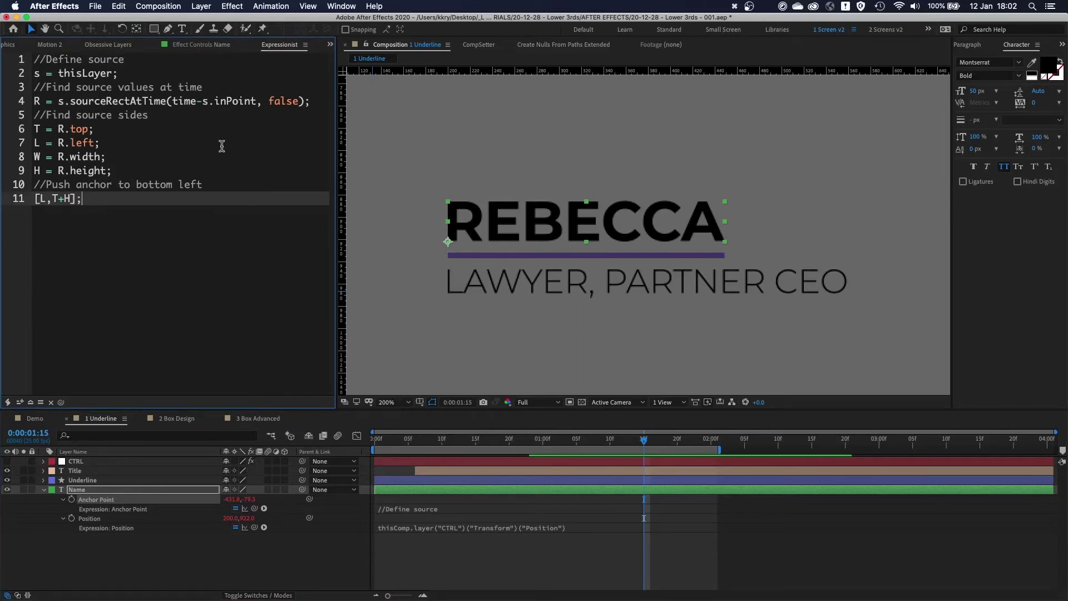
- Examine how the anchor expression defines thisLayer as its source and reads its bounds with sourceRectAtTime
drag(134, 71, 32, 76)
drag(38, 75, 30, 78)
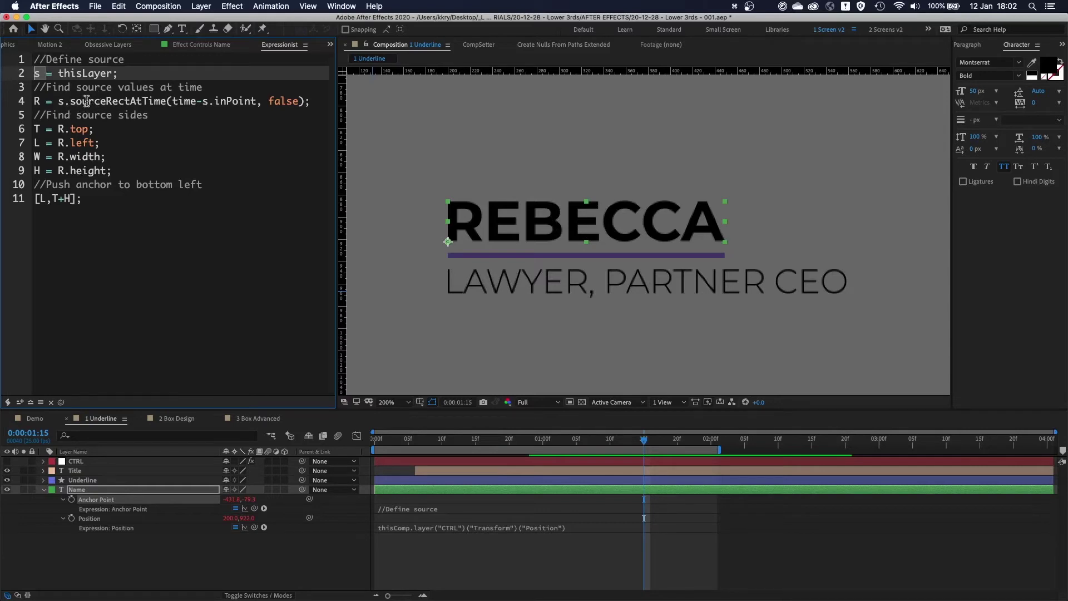
double_click(159, 99)
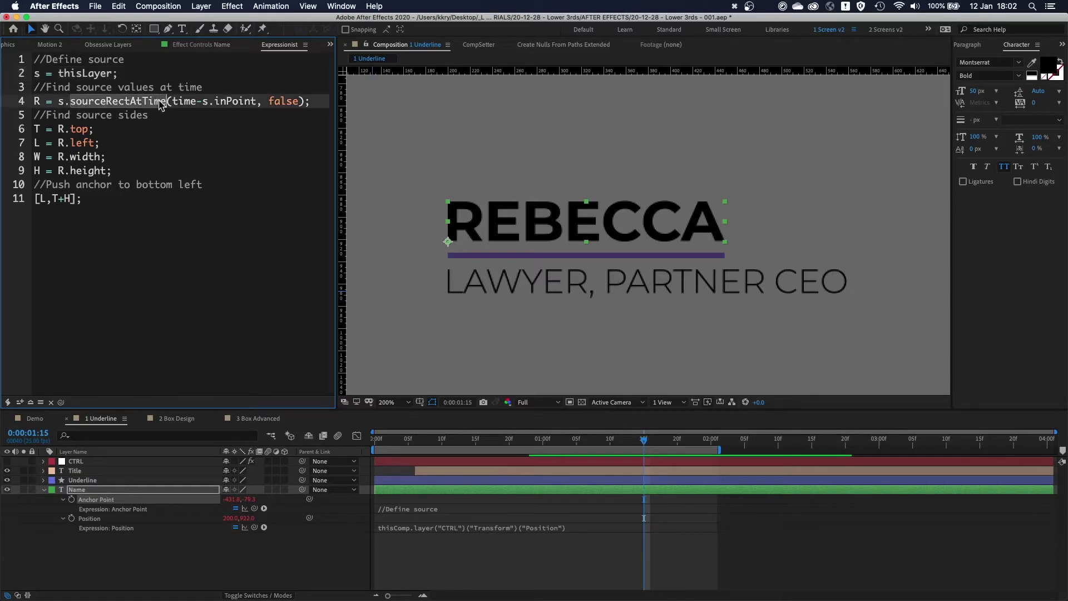
click(430, 199)
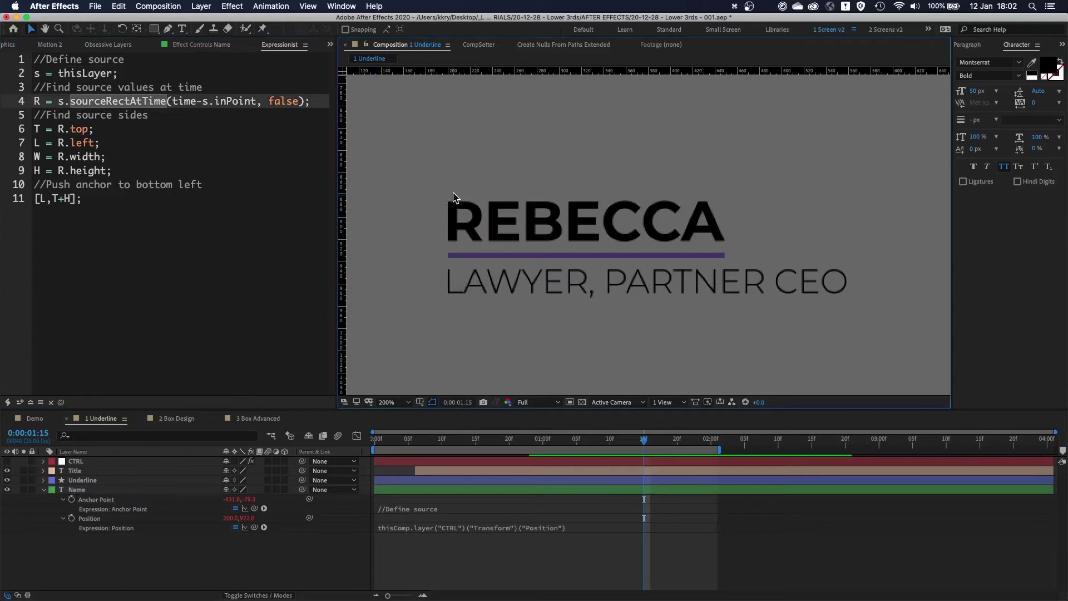
click(461, 218)
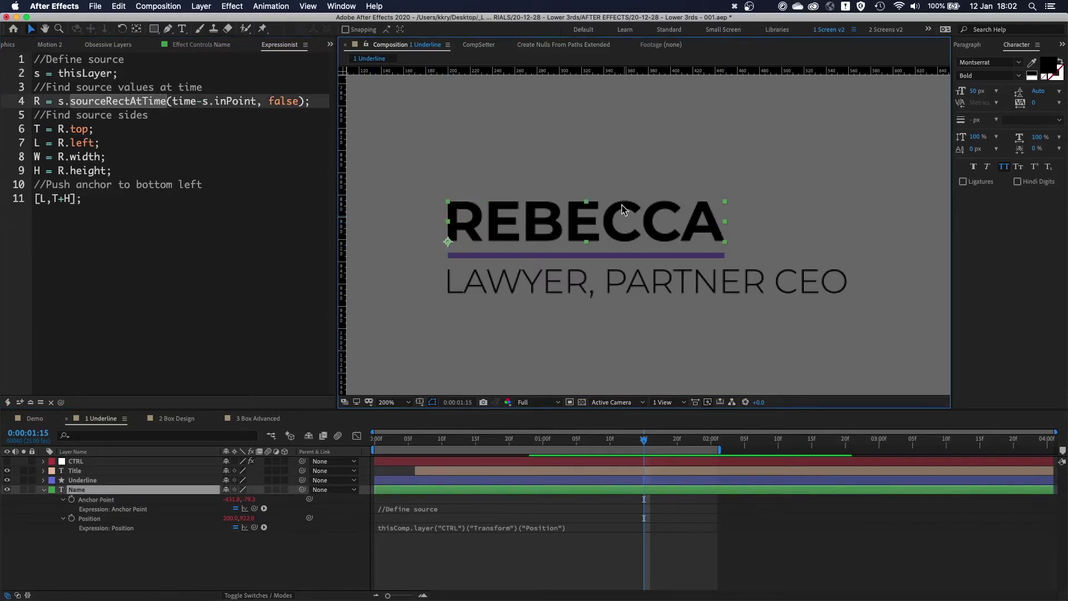
click(194, 99)
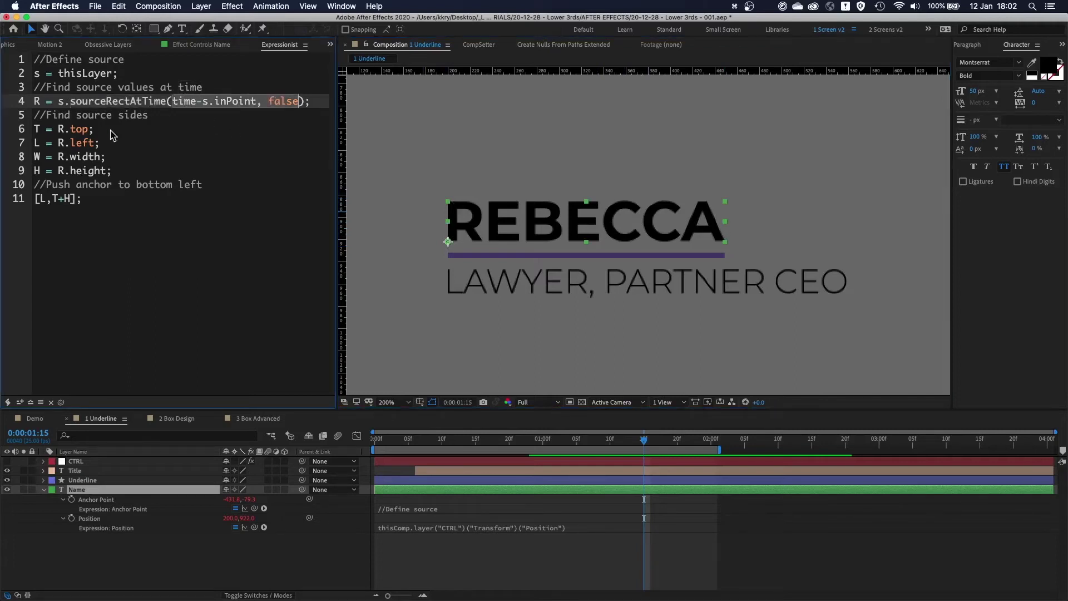
double_click(37, 102)
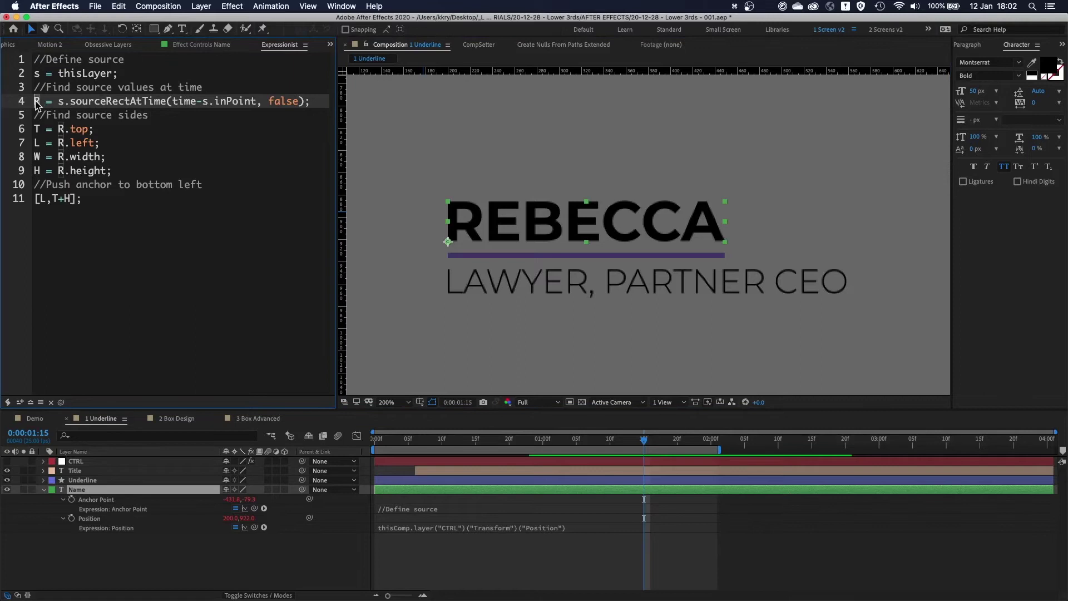
- Examine the width and height variables and the final [L,T+H] line that places the name's anchor at its bottom-left corner
click(81, 158)
click(82, 172)
click(91, 160)
click(88, 170)
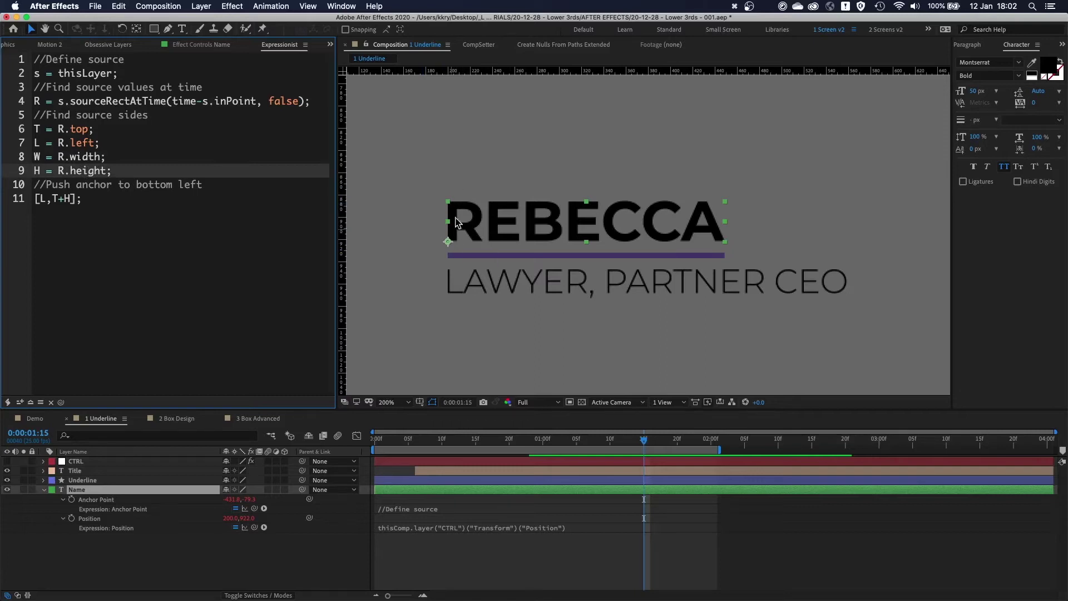
drag(91, 202, 34, 202)
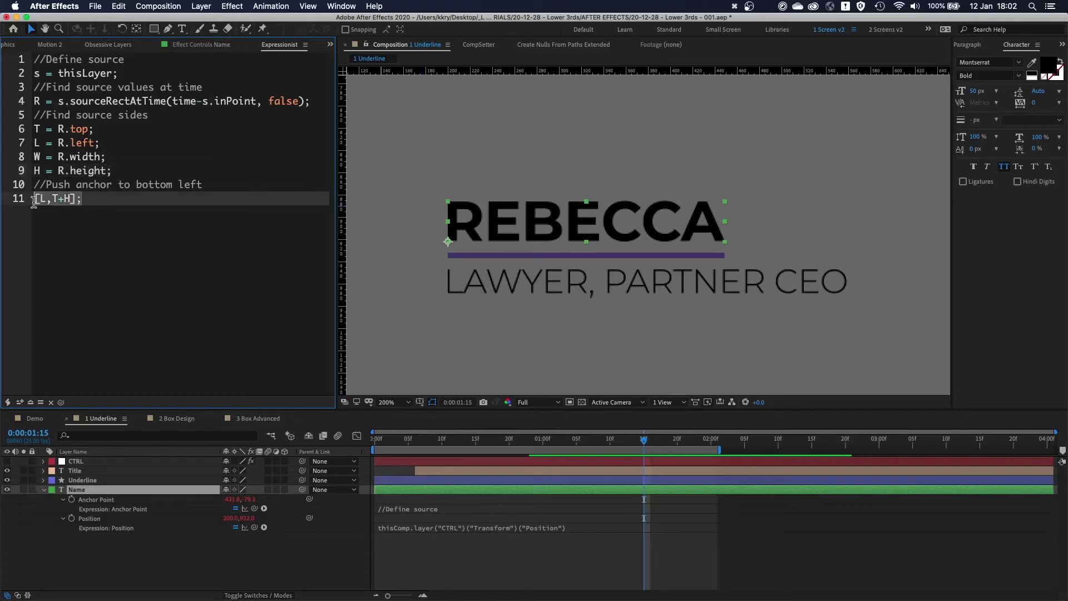
click(72, 221)
click(432, 235)
click(467, 231)
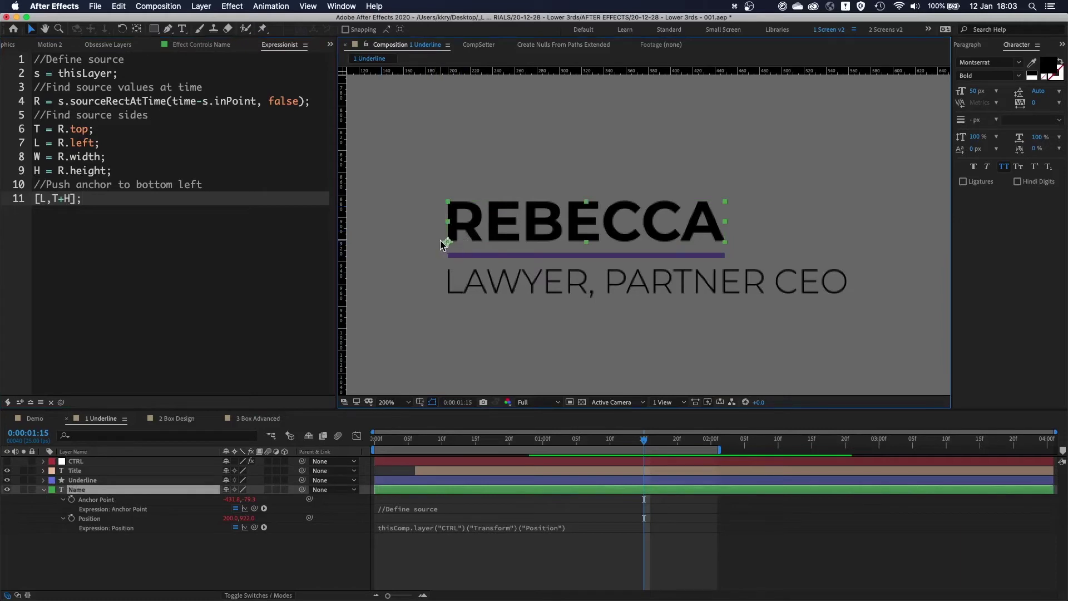
drag(119, 223, 17, 60)
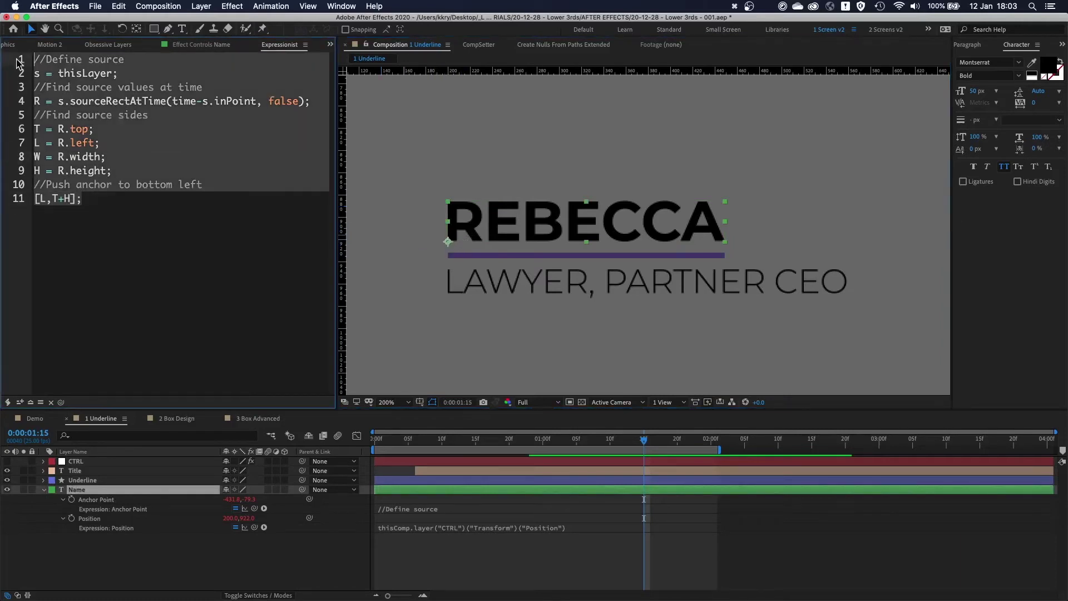
click(119, 205)
- Compare the anchor point positions of the Title text and the Underline shape with the anchor formula
click(478, 283)
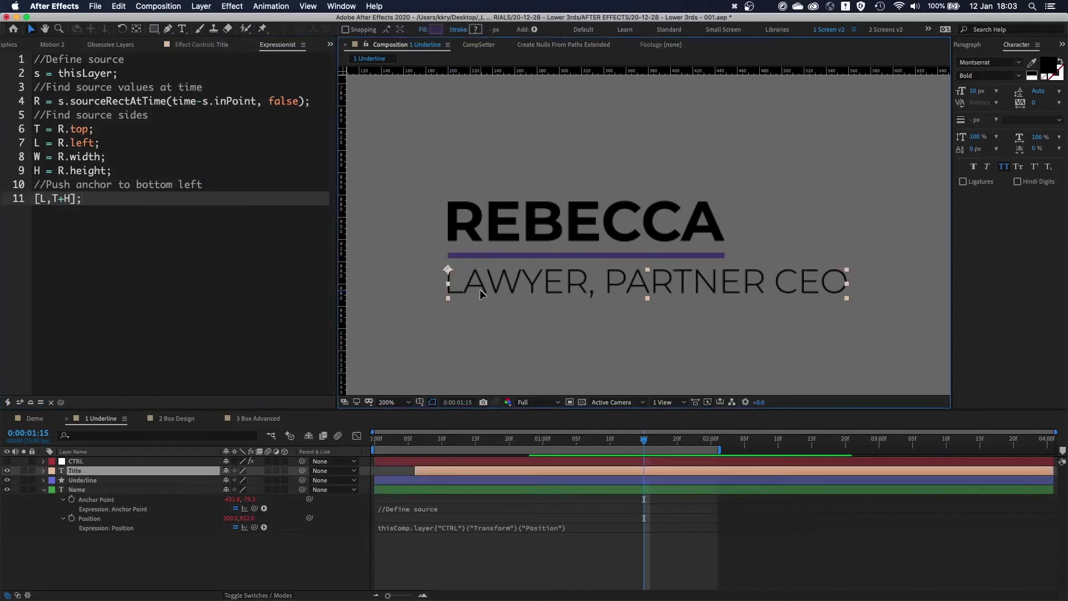
drag(117, 210, 21, 207)
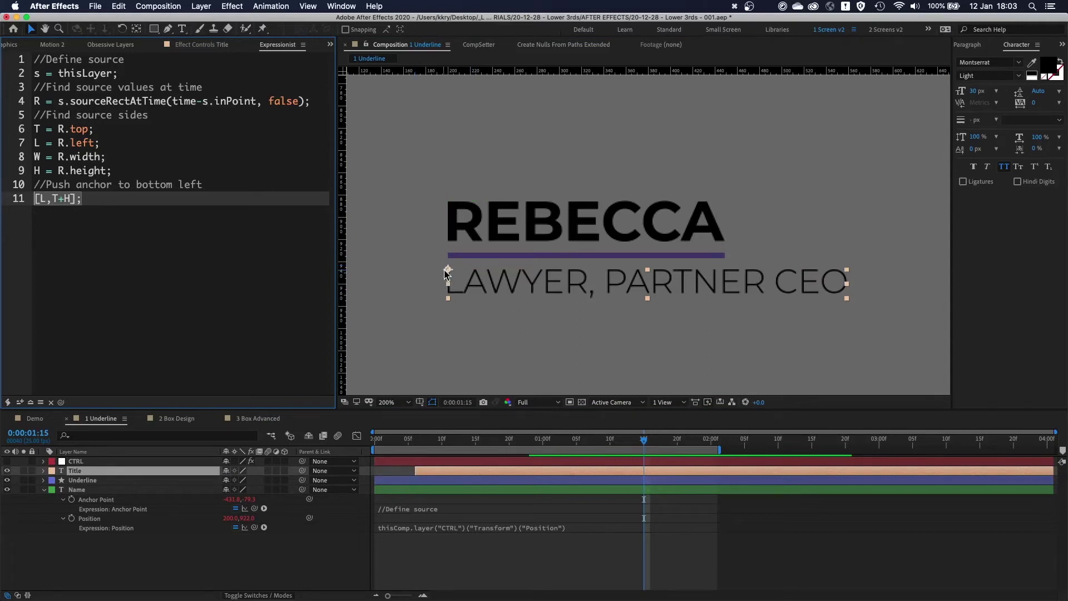
scroll(454, 269, up, 2)
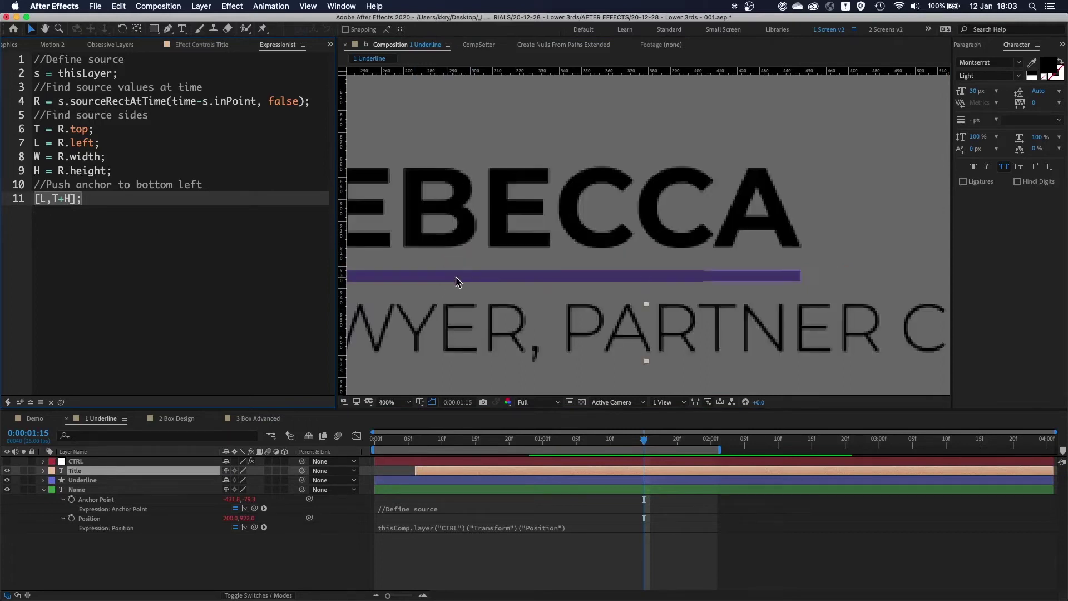
click(476, 269)
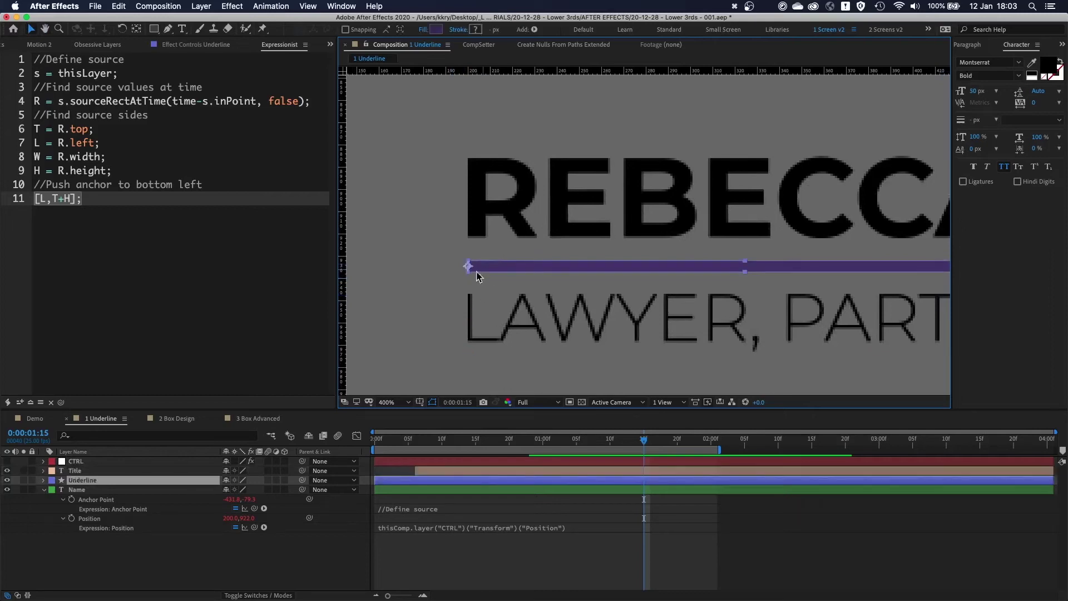
scroll(493, 265, up, 2)
drag(494, 264, 769, 259)
key(/)
- Disable the Anchor Point expression on the Name layer
click(89, 490)
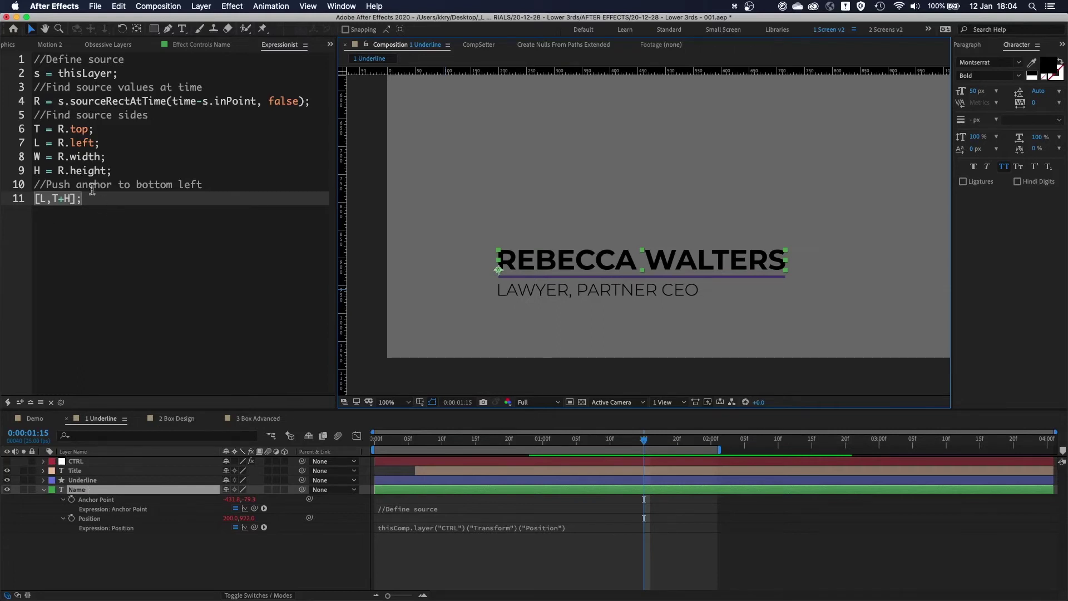
key(.)
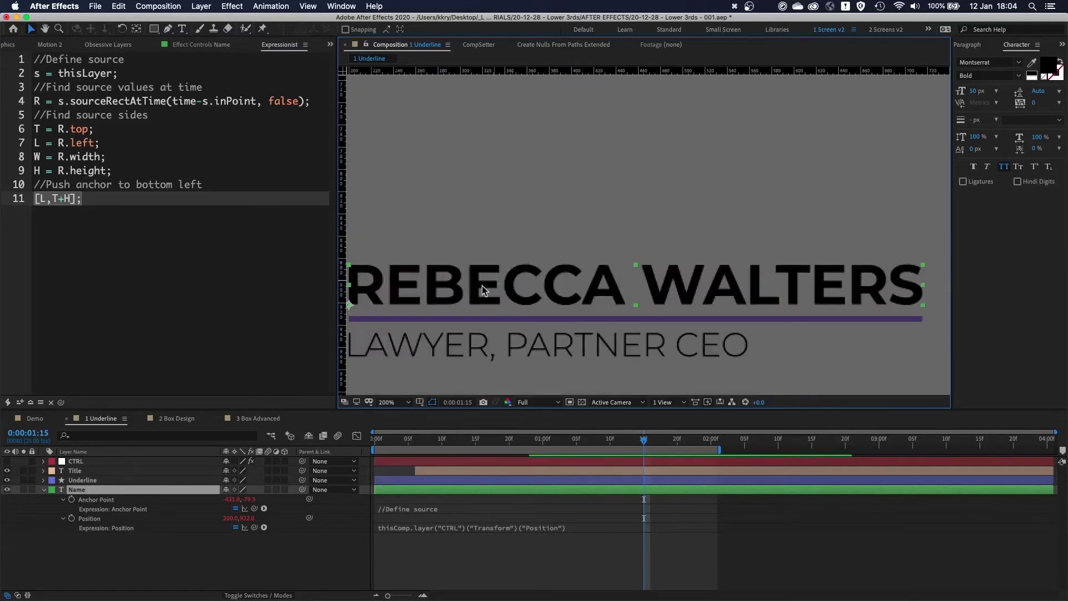
drag(438, 306, 668, 253)
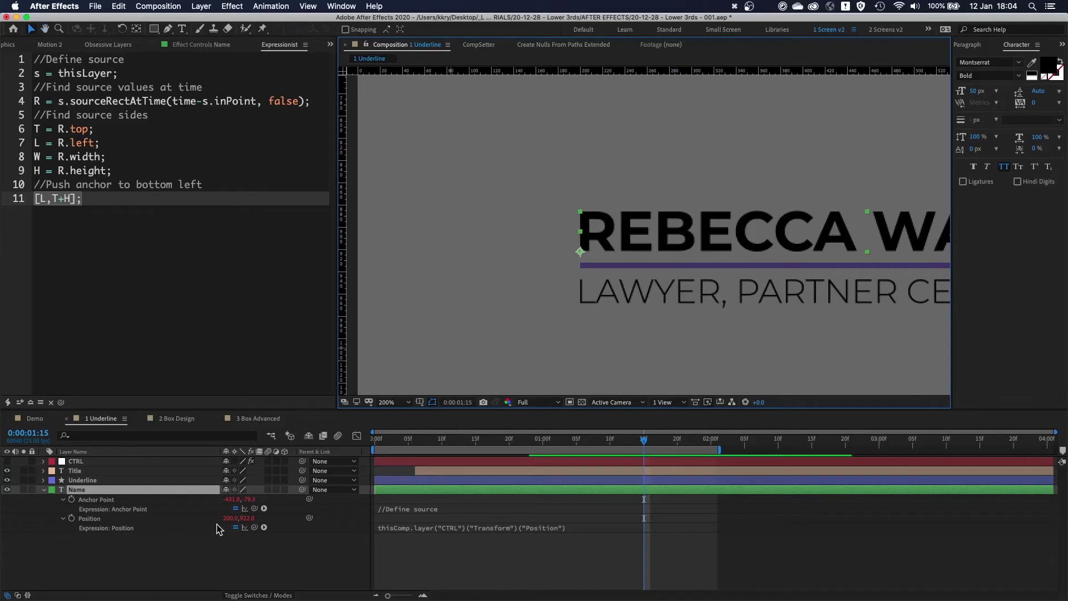
click(235, 509)
drag(612, 211, 443, 259)
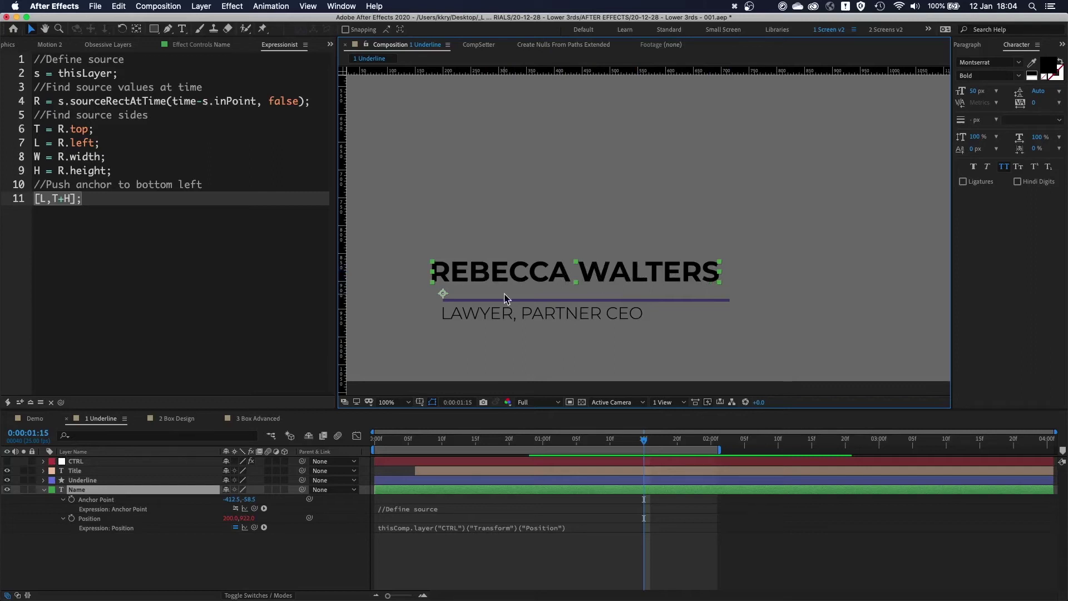
- Move the Name layer's anchor point manually to the bottom-left corner of its text with the Pan Behind tool, and deselect the layer
key(y)
drag(442, 294, 675, 219)
key(.)
drag(481, 267, 482, 261)
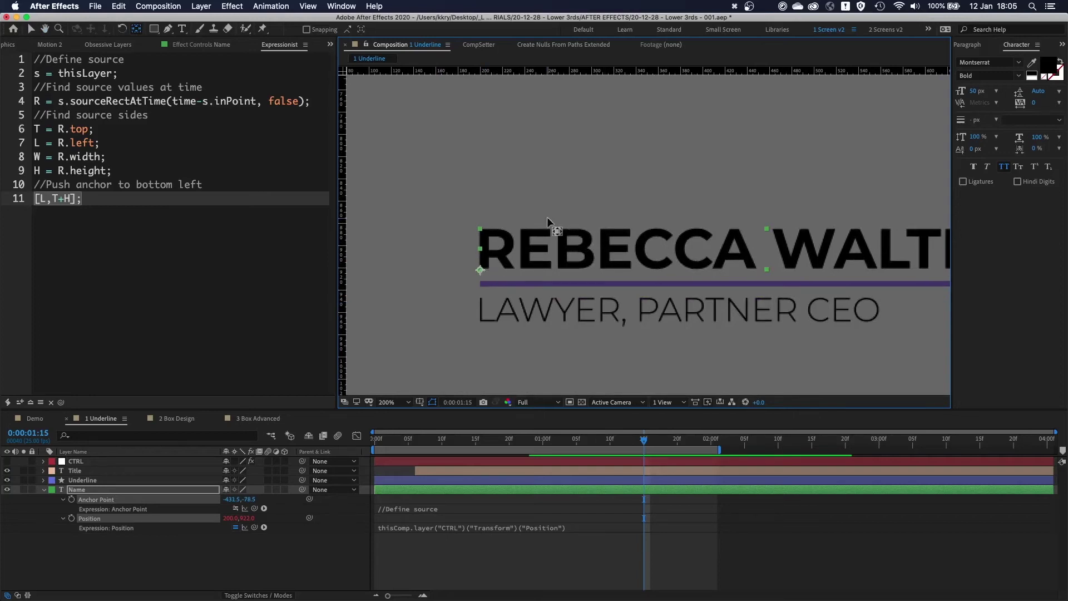
scroll(546, 217, down, 2)
scroll(570, 215, right, 3)
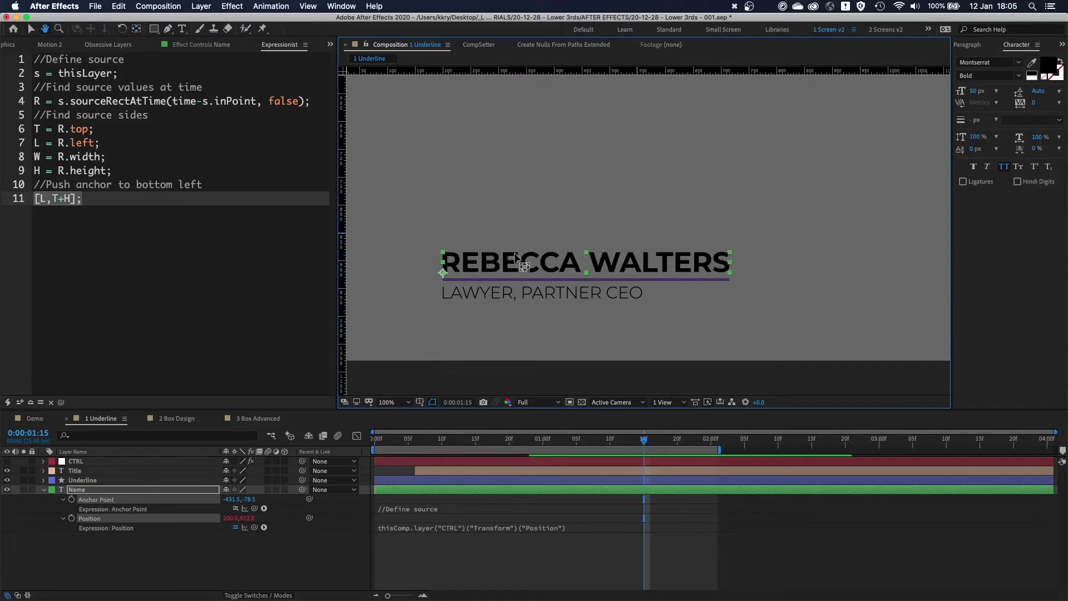
key(v)
click(520, 192)
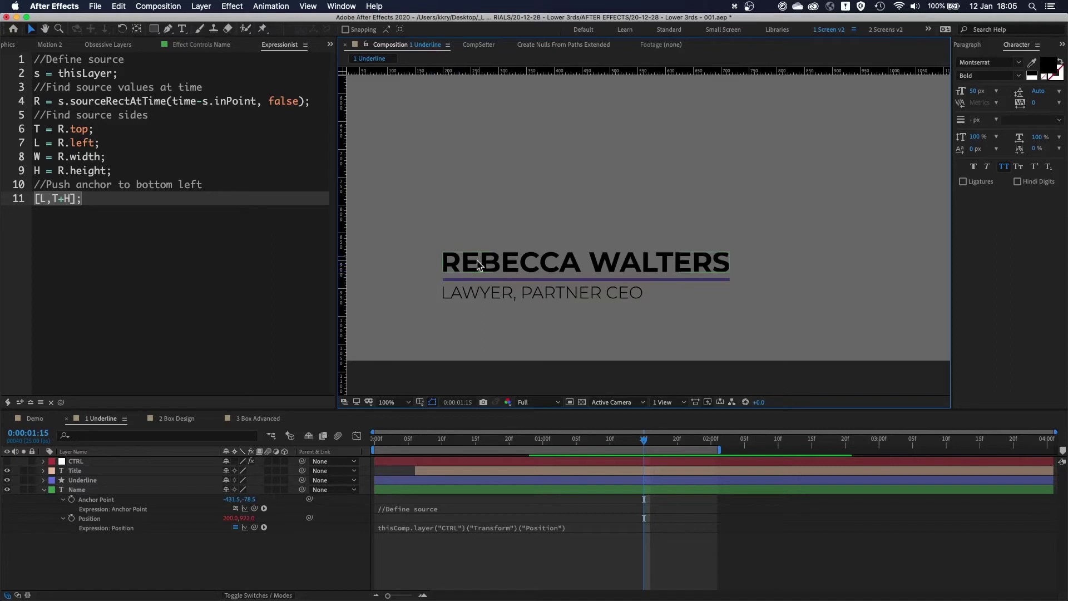
- Re-enable the Name layer's Anchor Point expression and check the anchor at the text's bottom-left corner
click(236, 509)
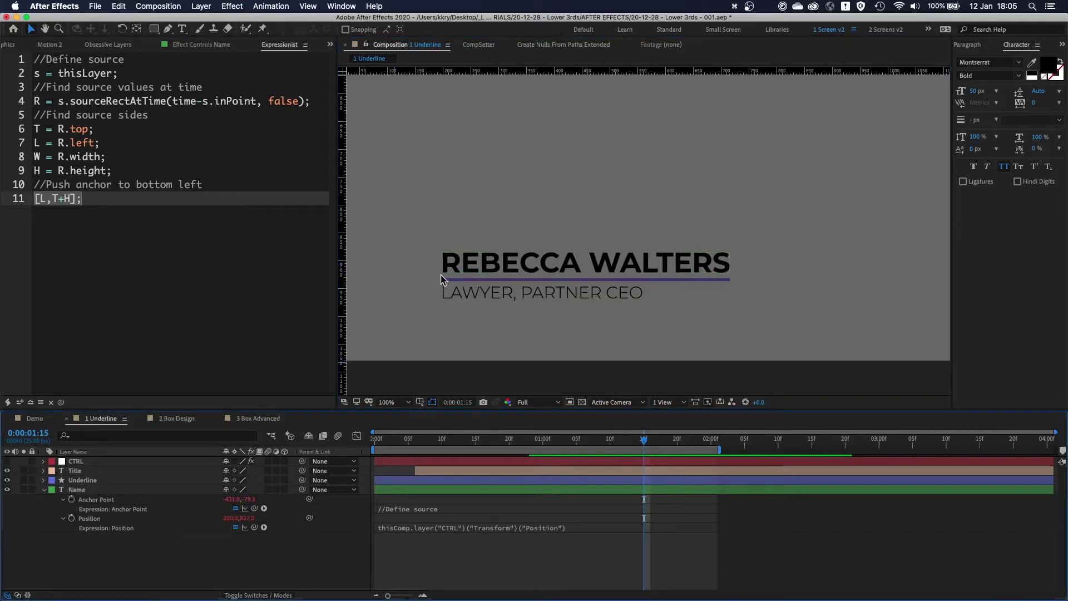
scroll(440, 280, up, 2)
click(455, 299)
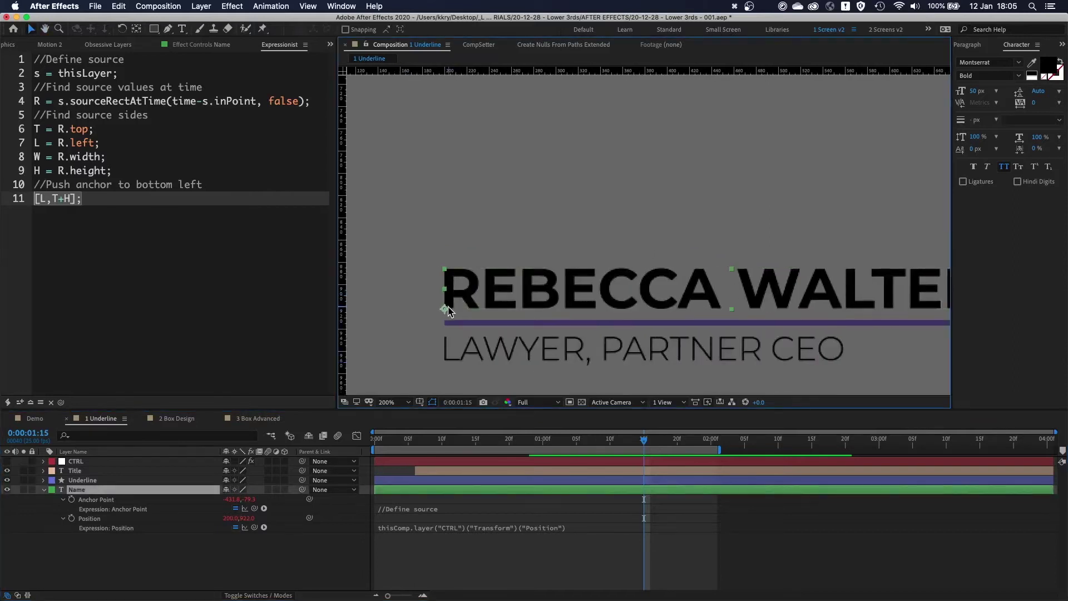
- Show the CTRL layer's Position property and load the Name layer's Position expression into the Expressionist editor
click(95, 530)
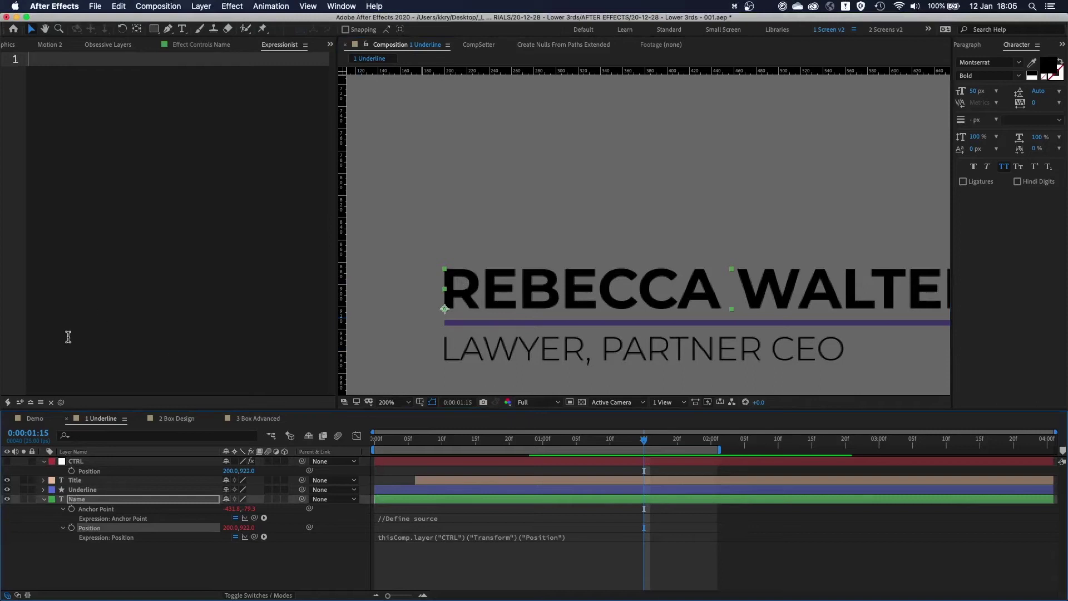
click(32, 406)
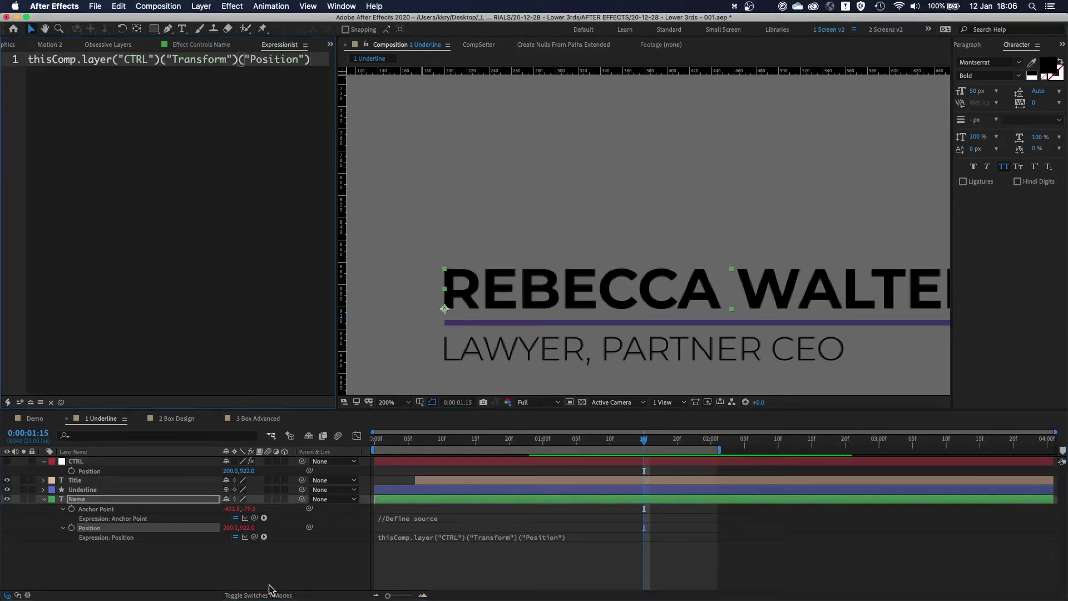
- Select the CTRL layer to check where its null sits relative to the name's bottom-left corner
click(83, 464)
click(6, 461)
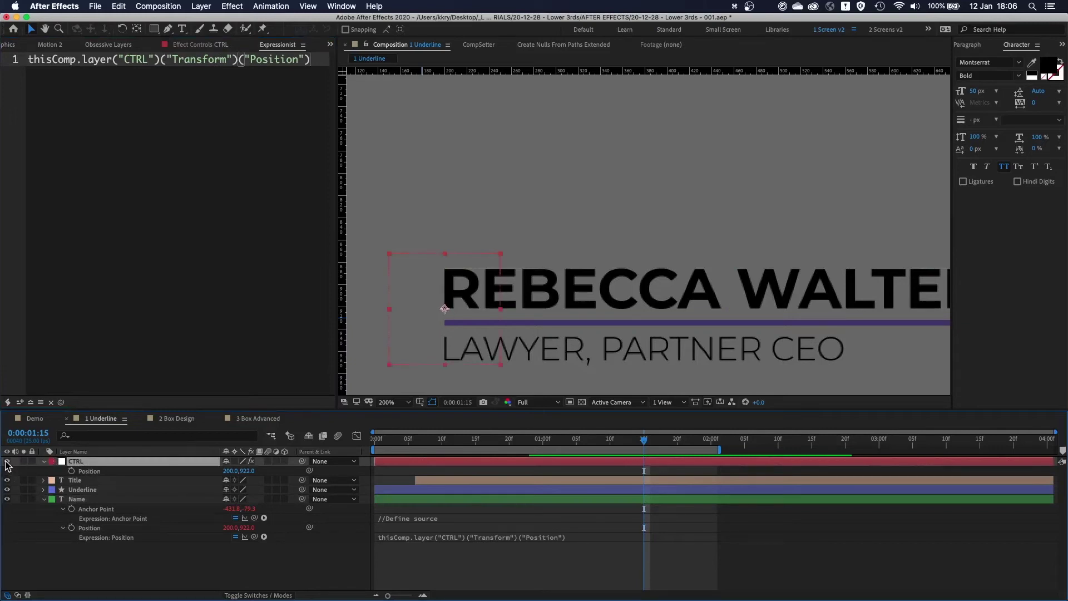
- Reveal the Underline layer's expressions and load its Anchor Point expression into the Expressionist editor
click(83, 490)
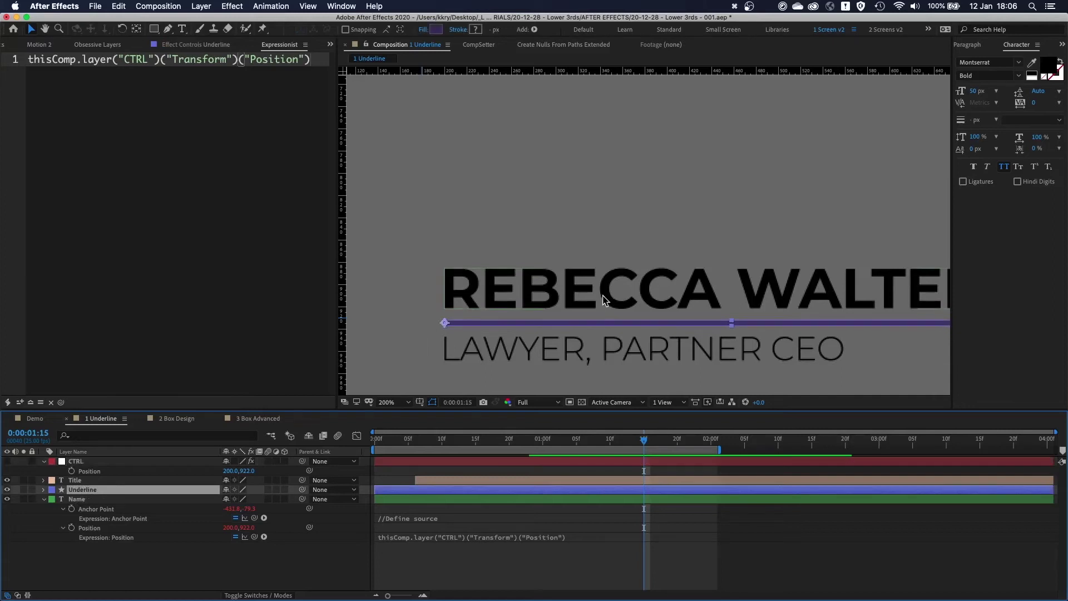
key(e)
key(e)
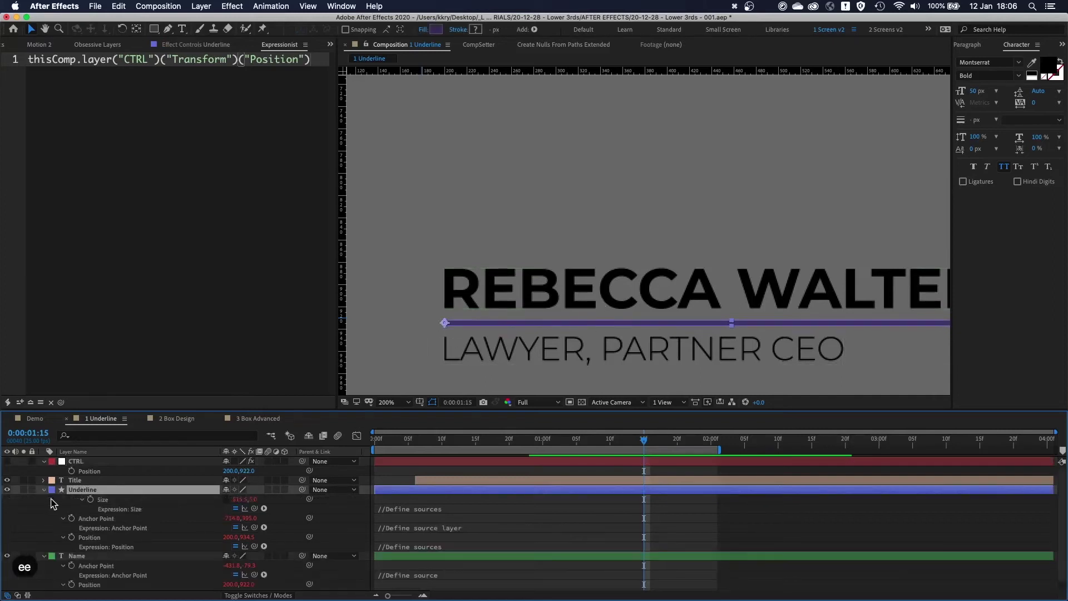
click(98, 519)
click(31, 402)
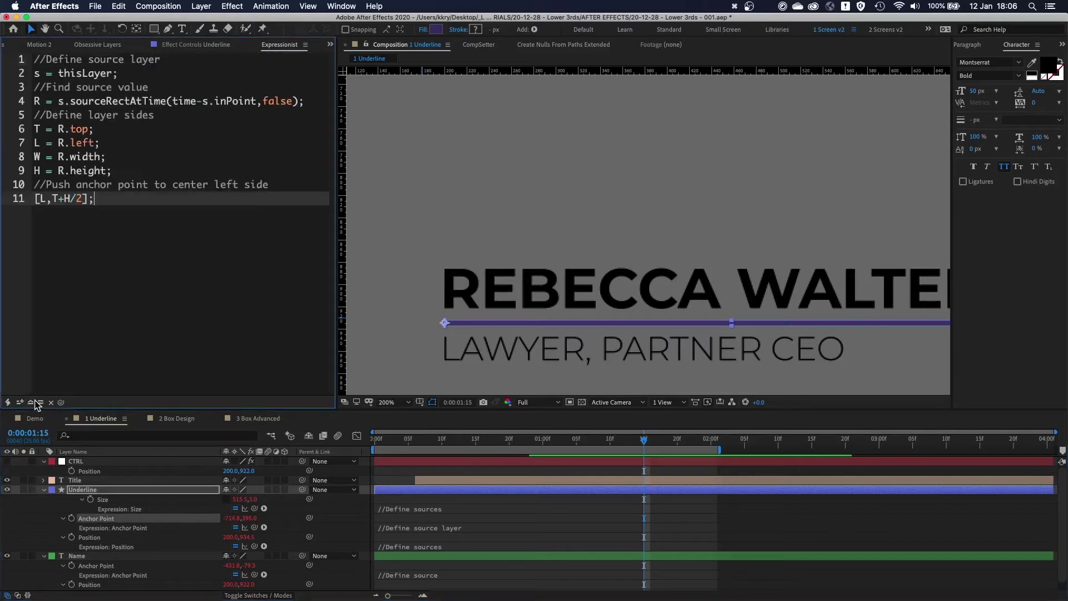
- Inspect the Underline layer's anchor point up close at the left end of the line
click(489, 281)
click(473, 324)
drag(473, 324, 570, 314)
scroll(579, 300, up, 2)
drag(490, 328, 733, 157)
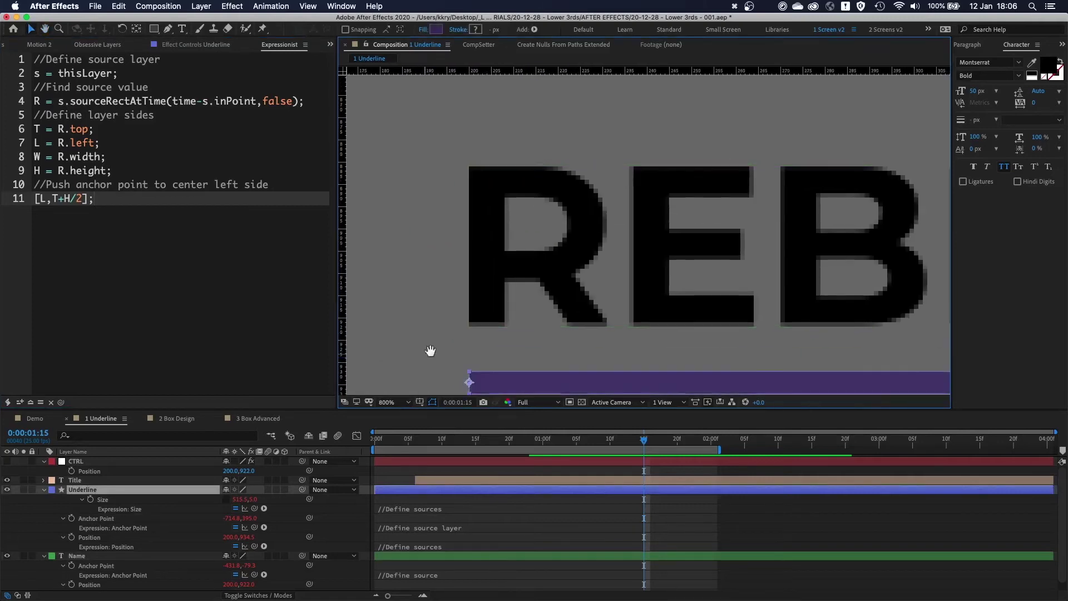
drag(429, 353, 512, 226)
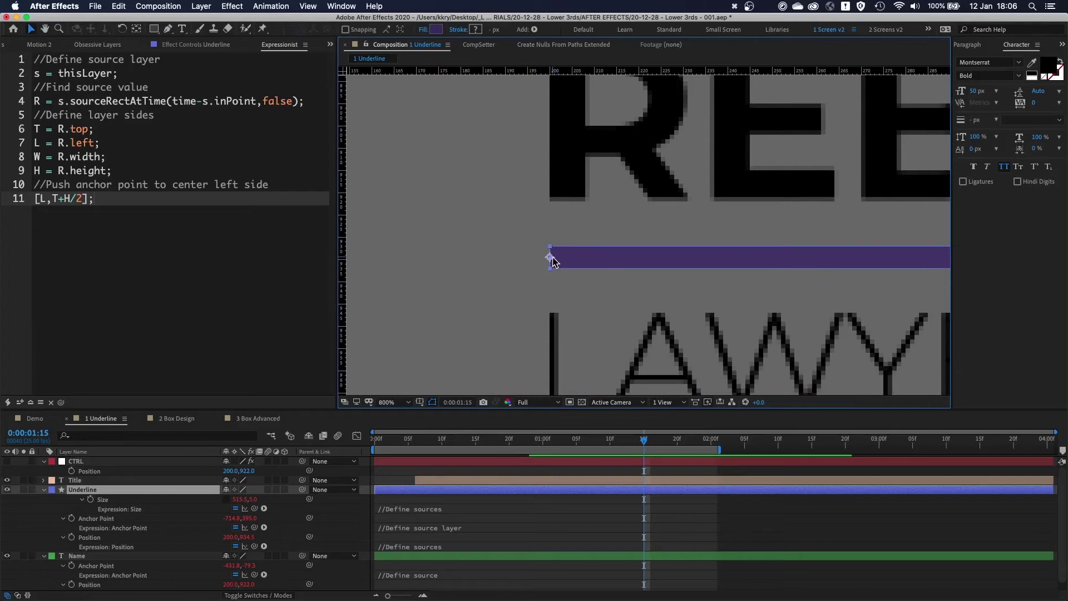
- Show the Underline layer's Scale keyframes and move the current time to 0:00:00:11
click(462, 489)
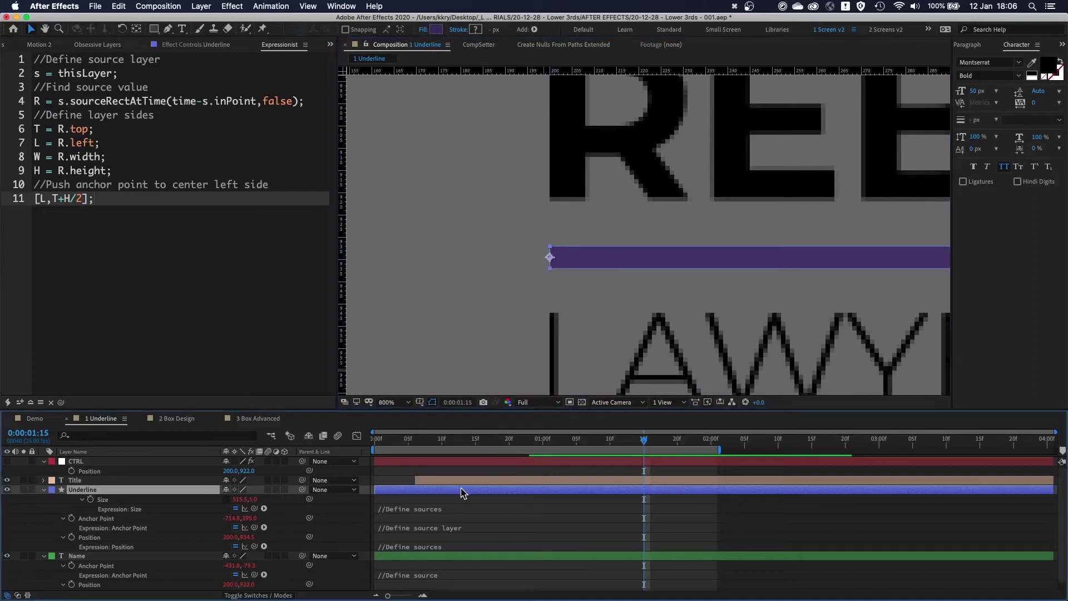
key(s)
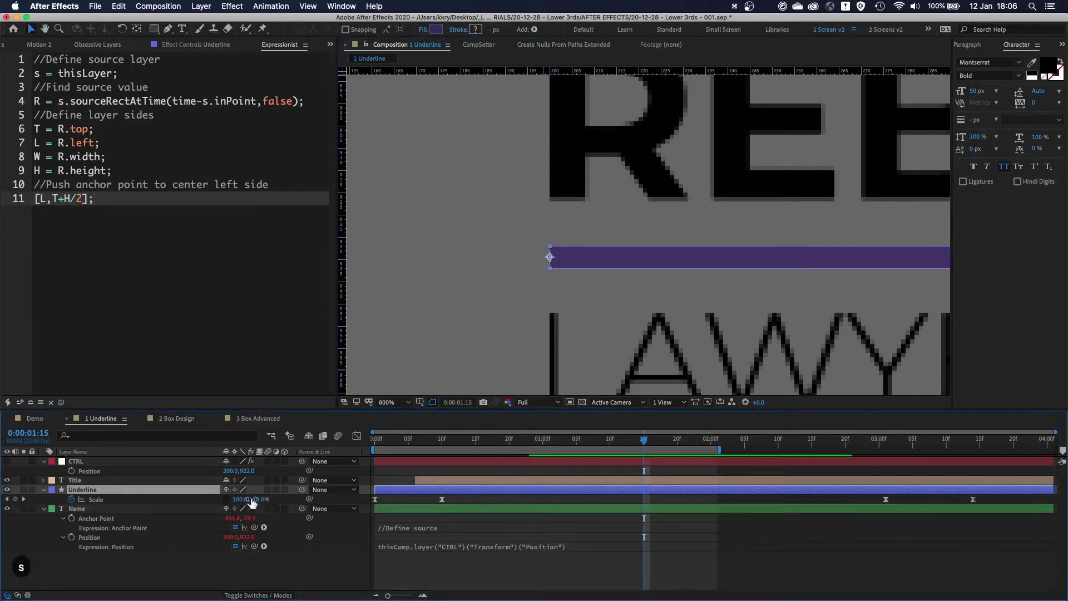
mouse_move(434, 443)
mouse_down()
mouse_move(373, 445)
mouse_move(452, 452)
mouse_up()
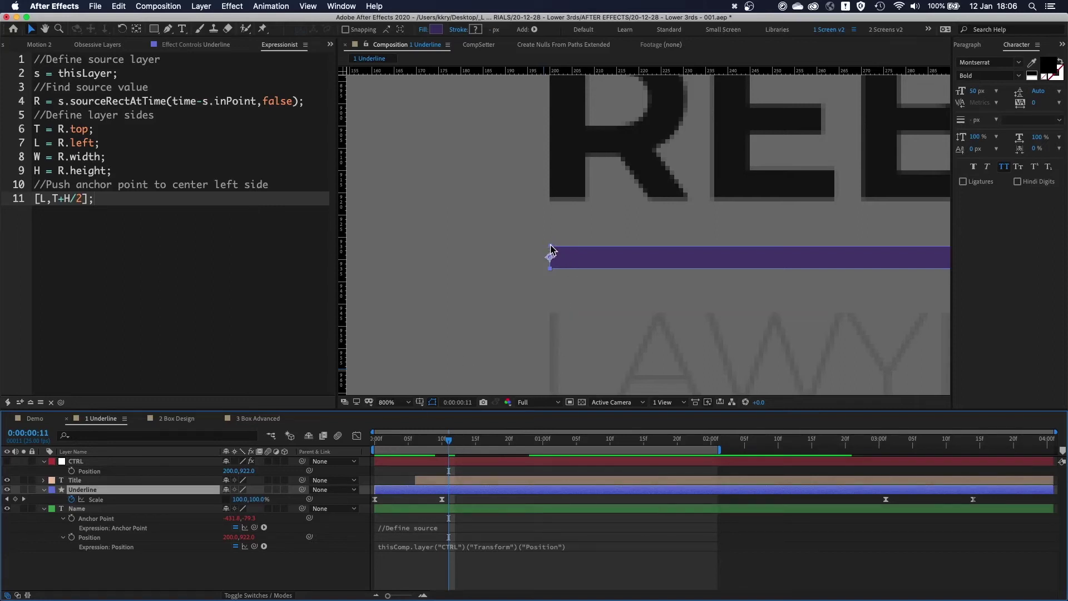
- Examine how the underline's anchor point sits vertically centred on its left edge, at close range and in the full title
scroll(551, 250, down, 4)
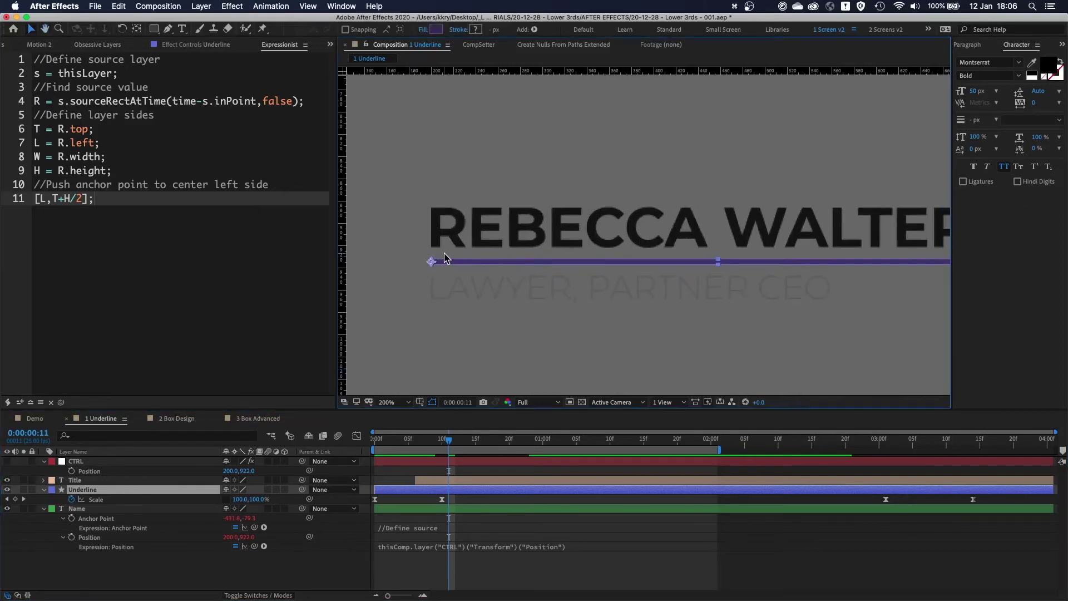
scroll(444, 265, up, 4)
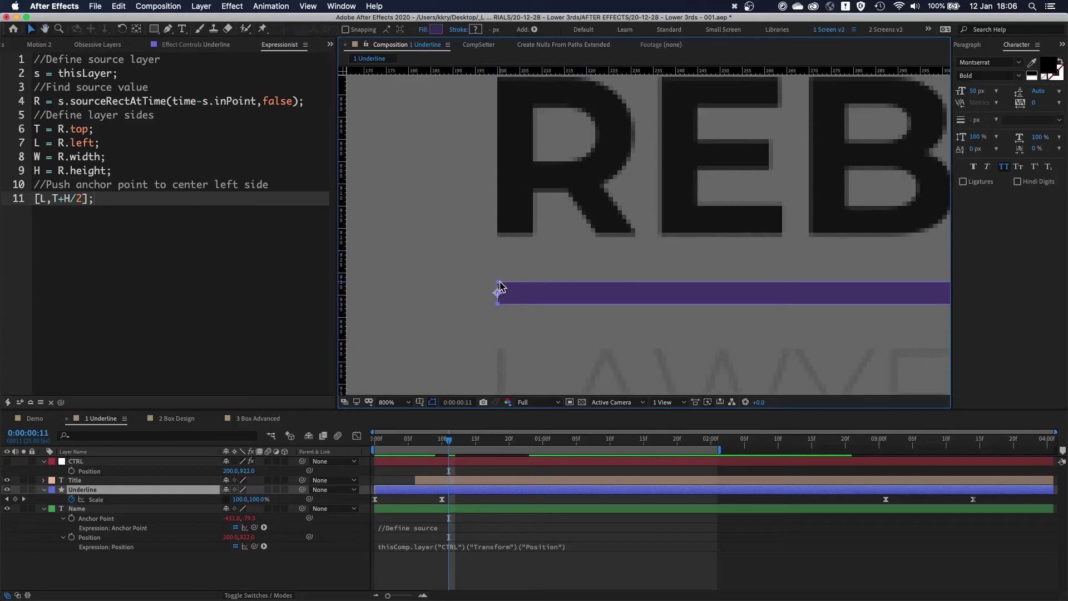
scroll(570, 297, down, 1)
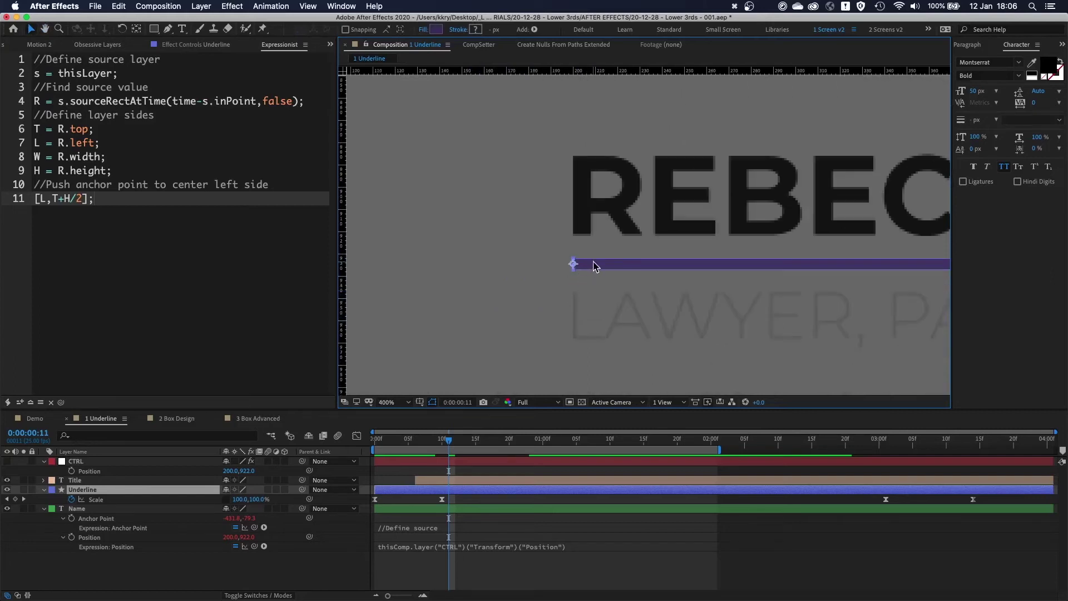
scroll(596, 268, up, 2)
drag(457, 320, 834, 258)
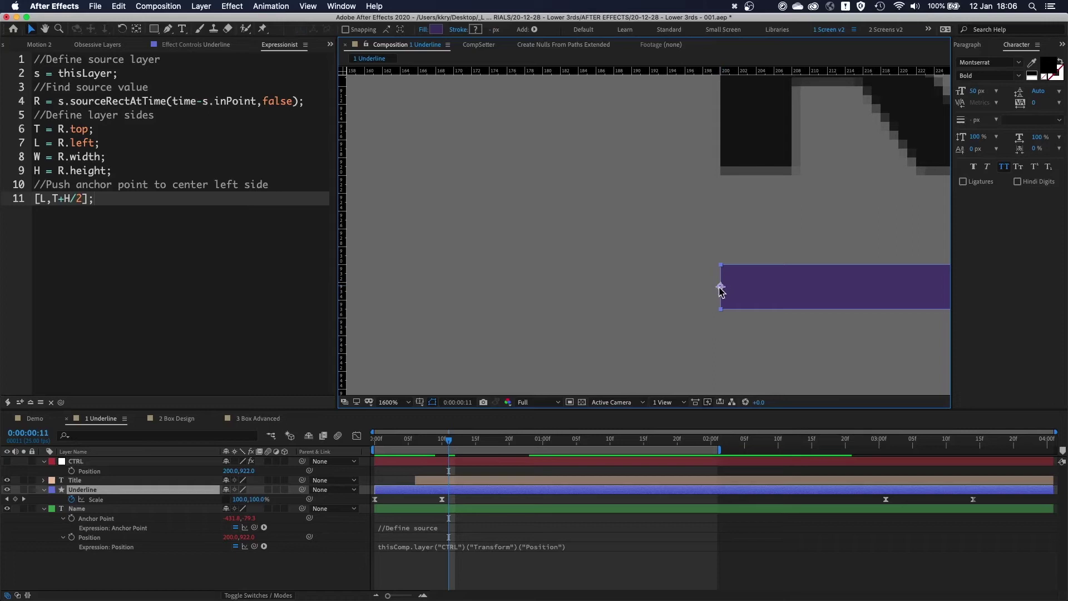
scroll(721, 289, down, 4)
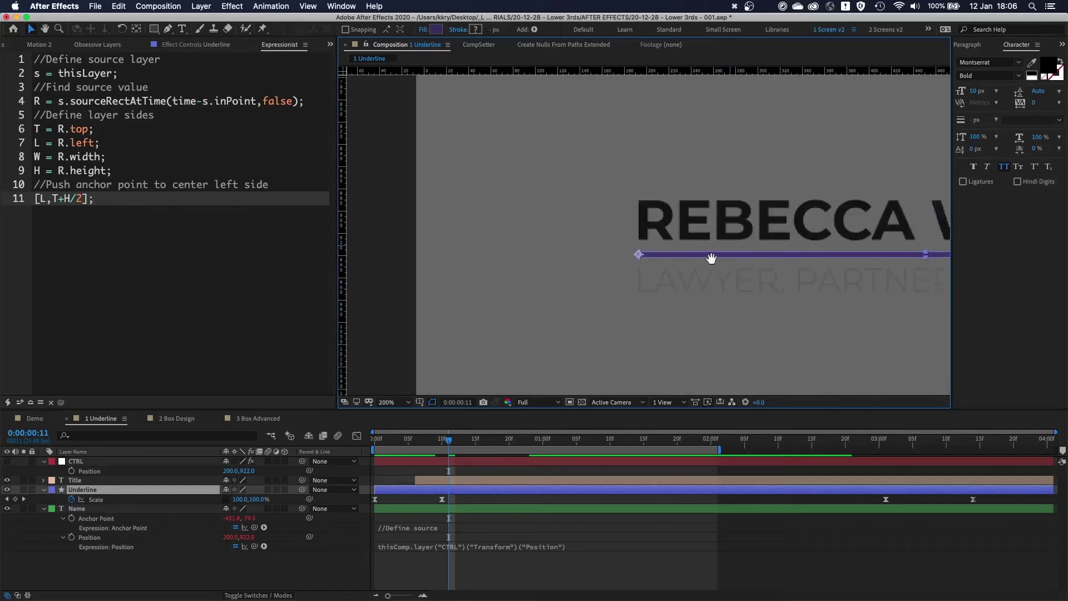
- Return to 0:00:01:15 and compare the anchor points of the Name, Underline and Title layers along their left edge
click(645, 440)
drag(449, 187, 567, 349)
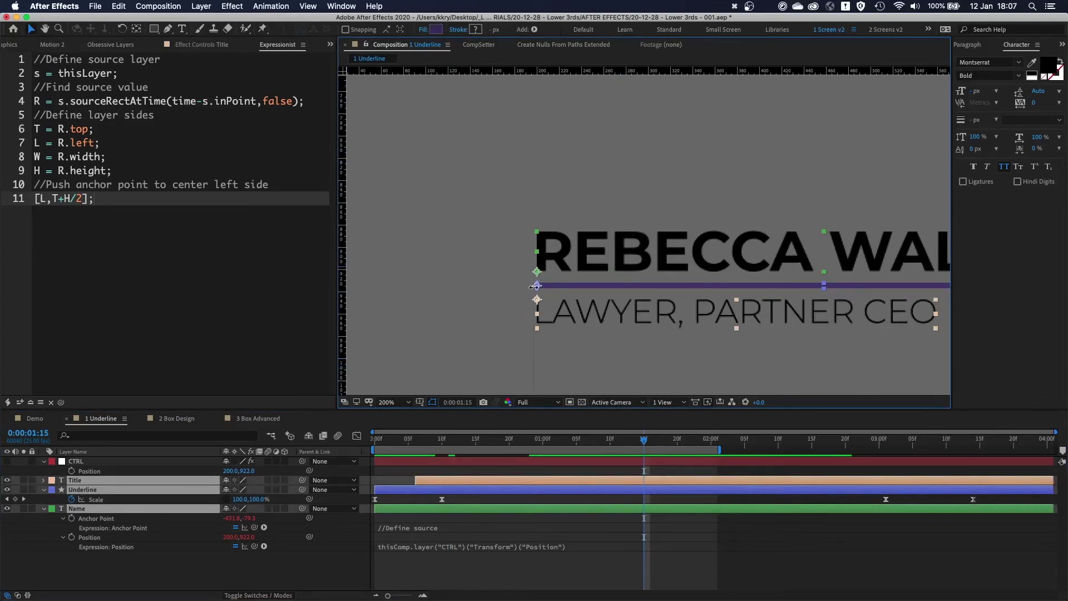
click(582, 363)
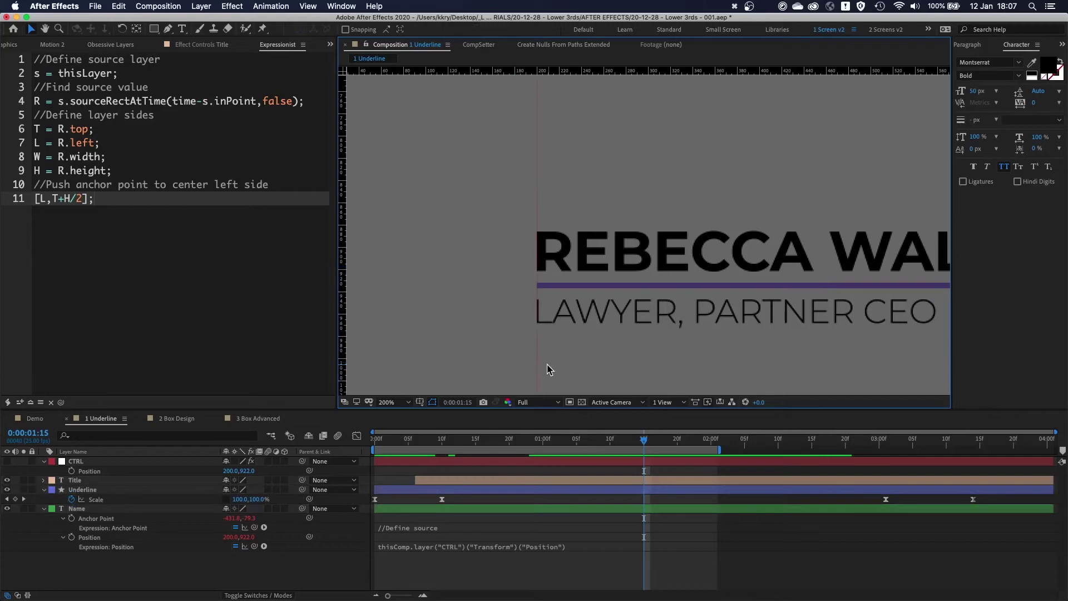
- Show the Underline layer's expressions again and load its Position expression into the Expressionist editor
click(140, 490)
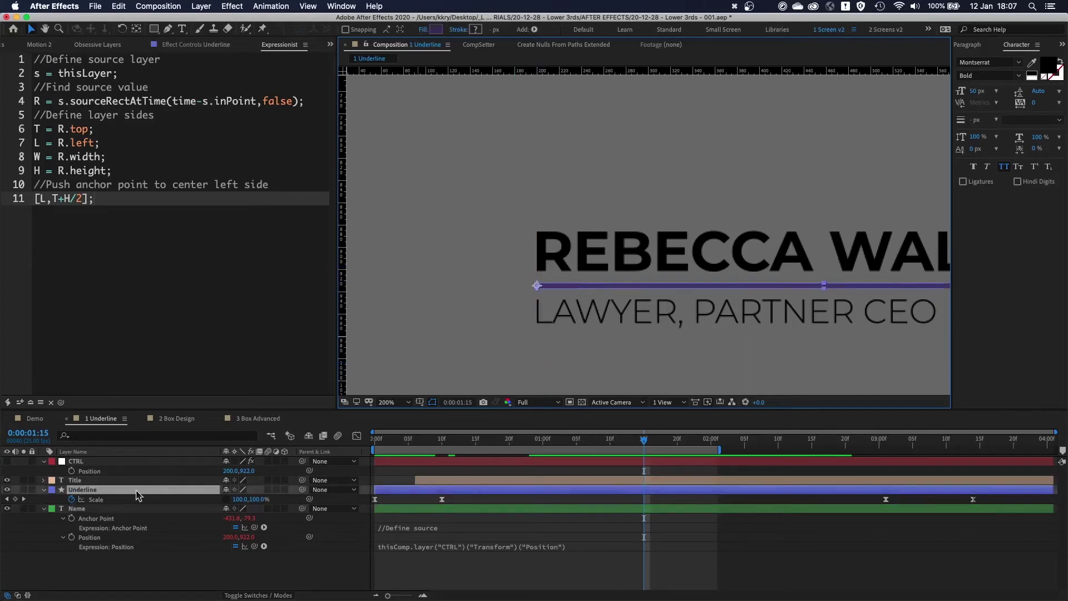
key(e)
key(e)
click(107, 538)
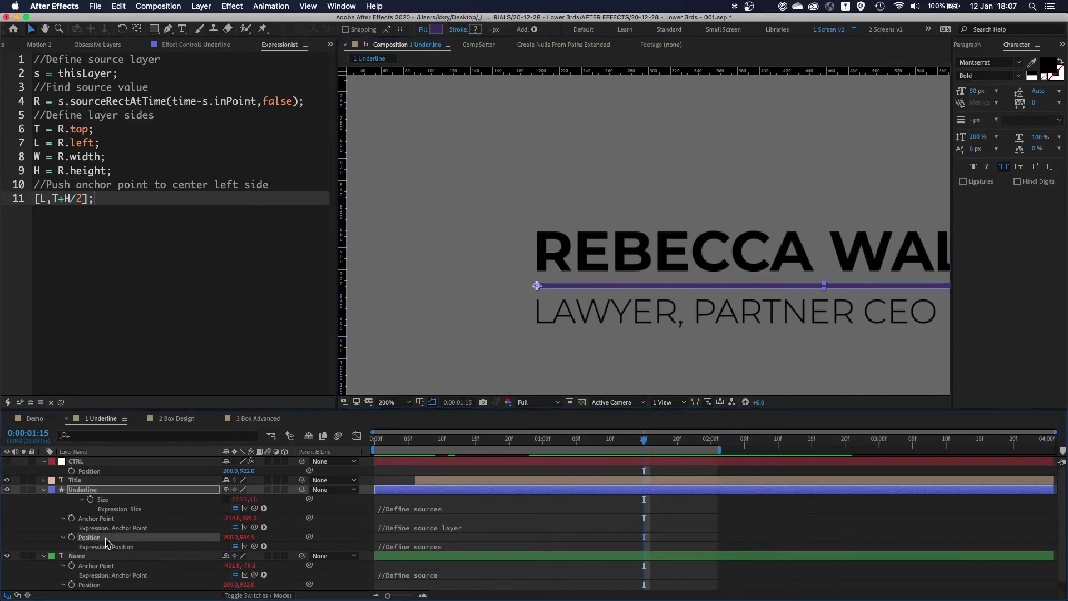
click(31, 403)
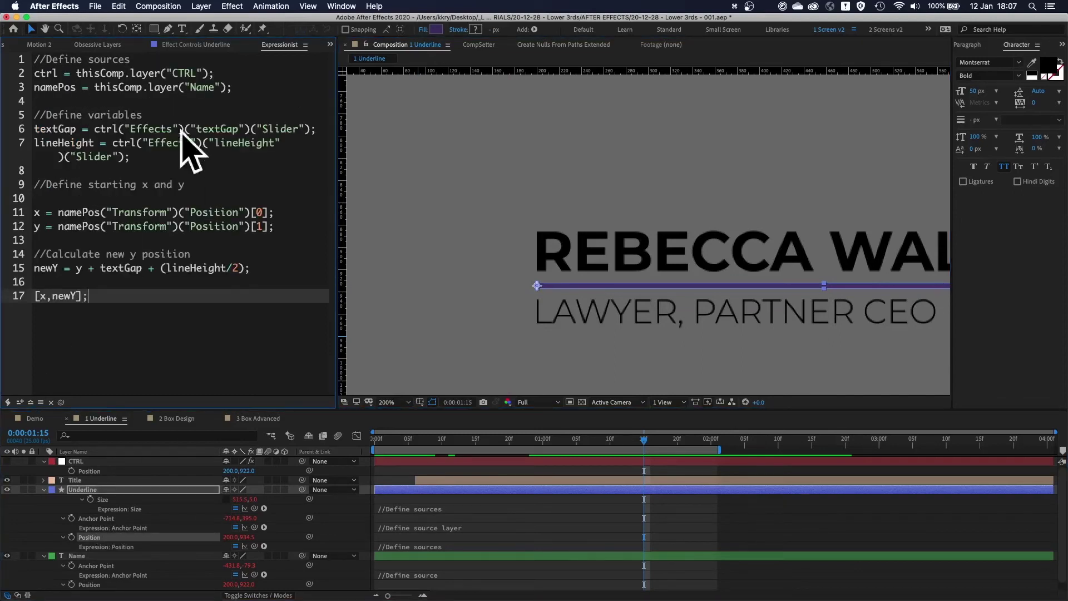
- Expand the CTRL layer's Effects group to list textGap and lineHeight, with its Transform group collapsed
click(44, 462)
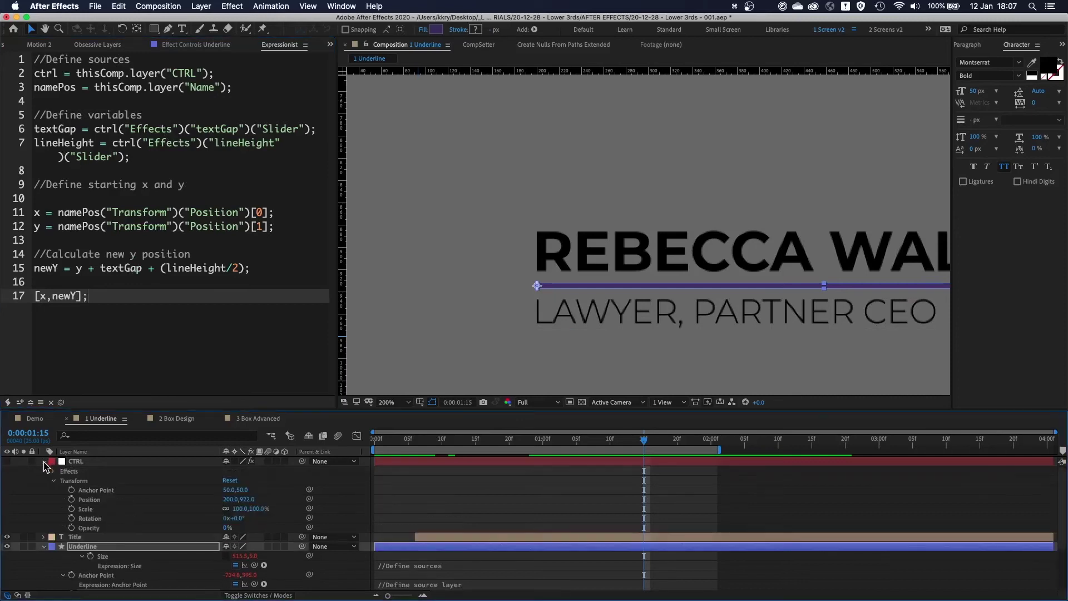
click(53, 482)
click(53, 472)
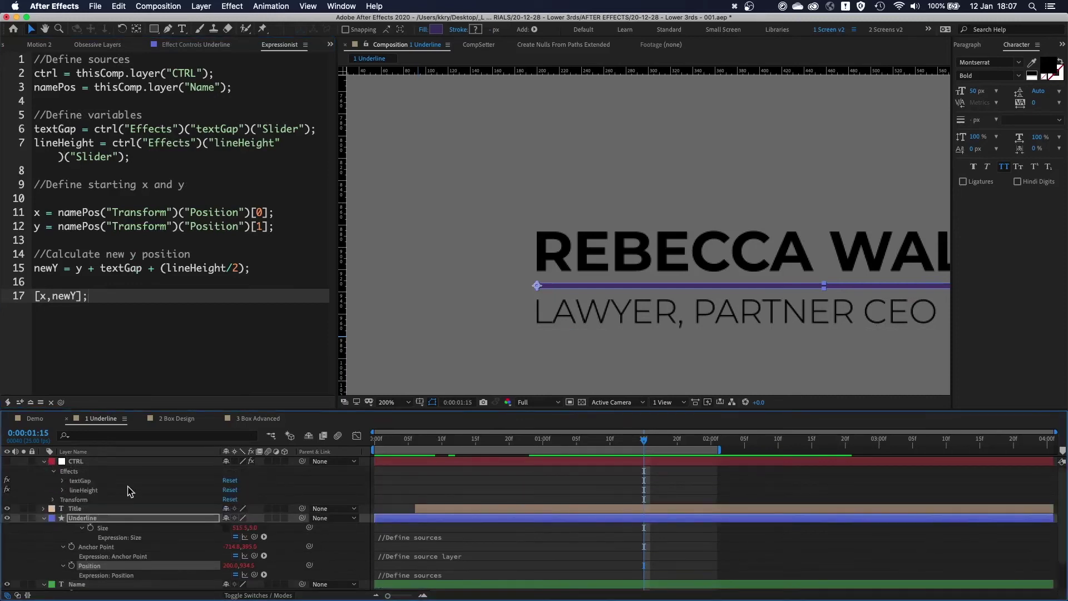
- Highlight the ctrl variable in the Underline's Position expression and select the Name layer that namePos refers to
drag(534, 281, 481, 228)
drag(567, 247, 498, 266)
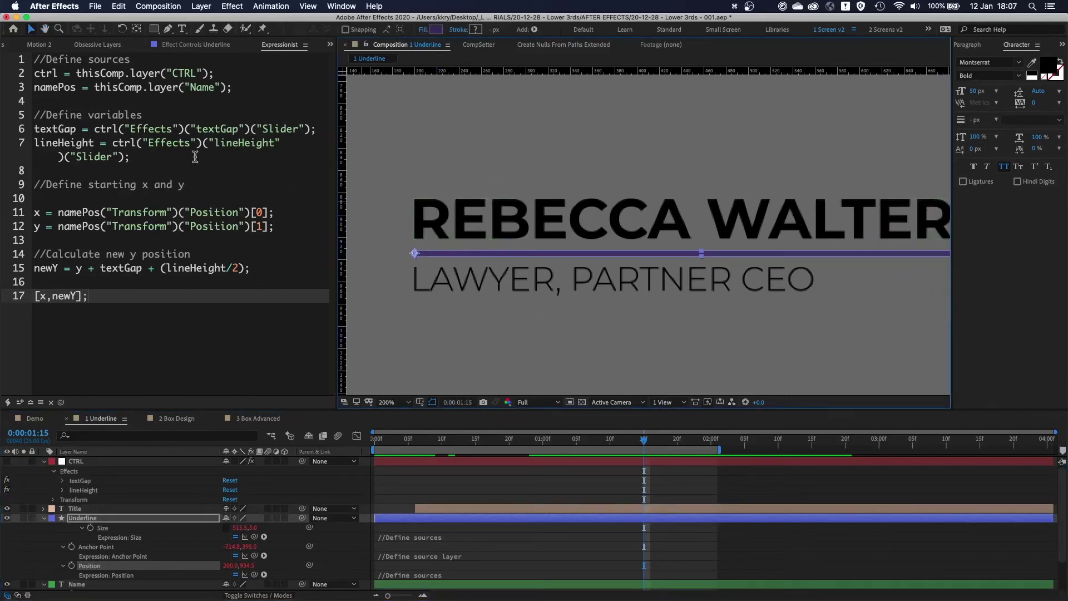
double_click(46, 73)
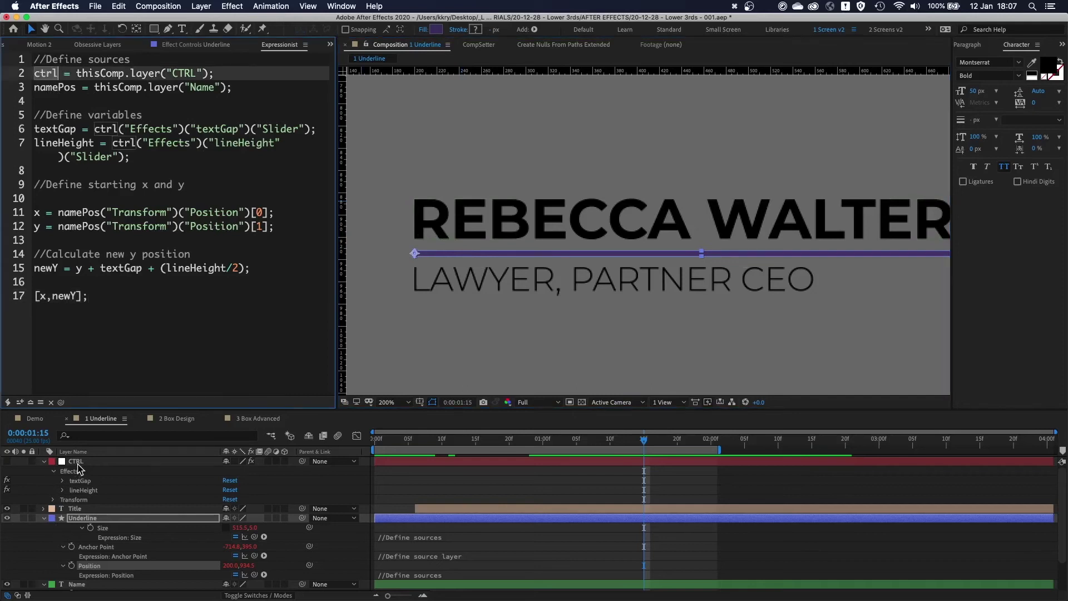
click(472, 211)
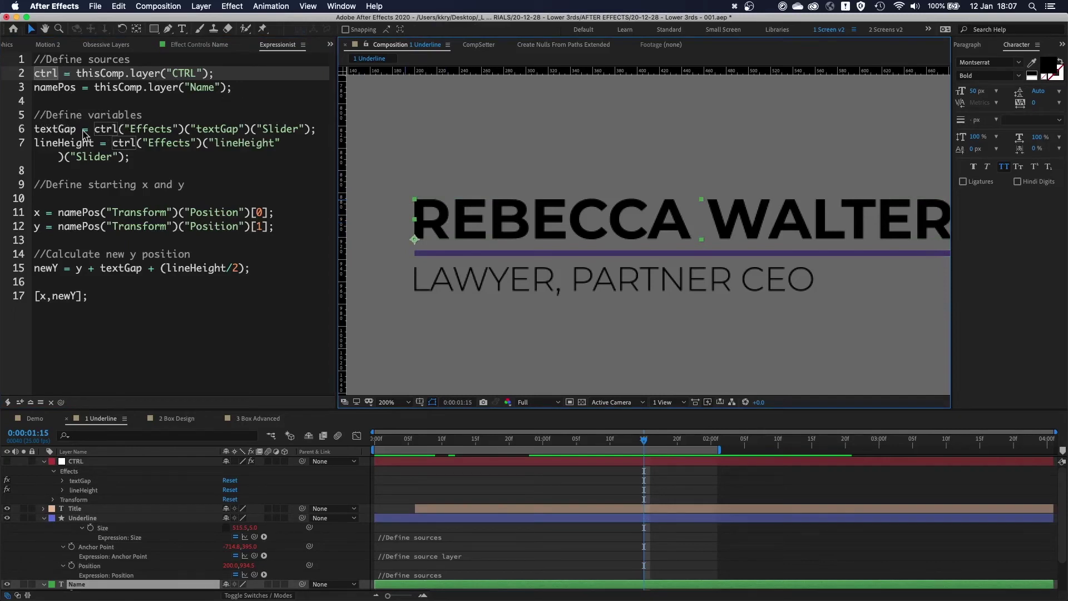
- Expand the CTRL layer's textGap and lineHeight effects to show their sliders, and examine the gap between name and underline
click(79, 482)
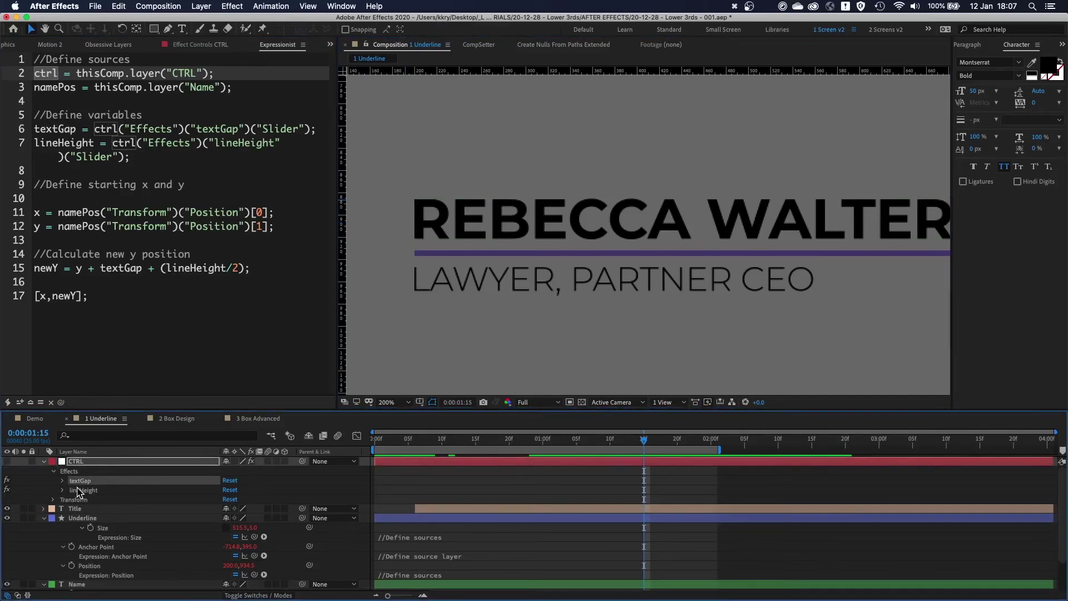
click(77, 491)
click(62, 481)
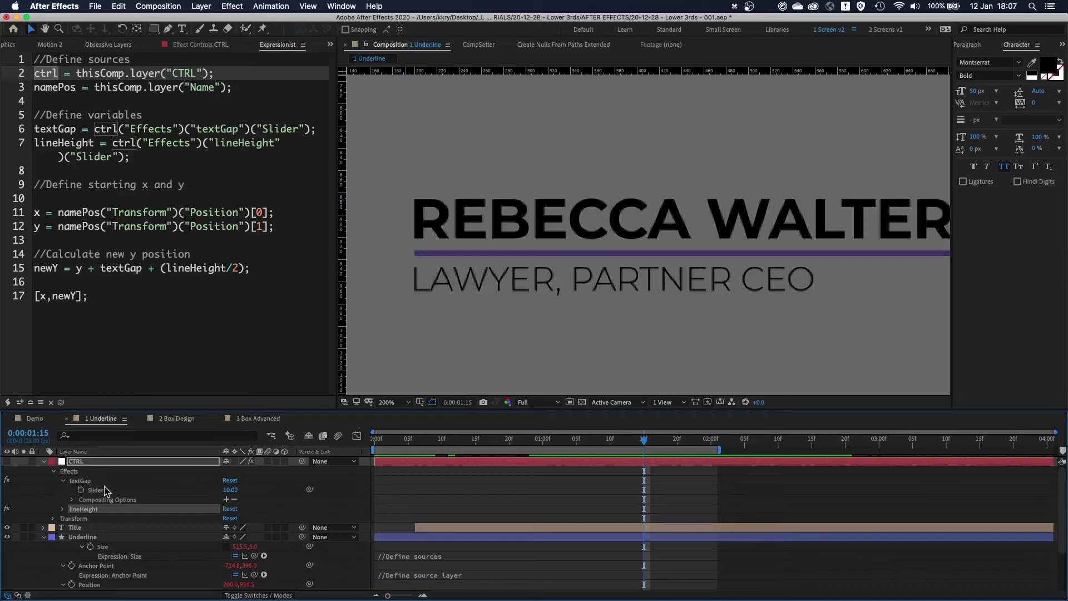
click(62, 509)
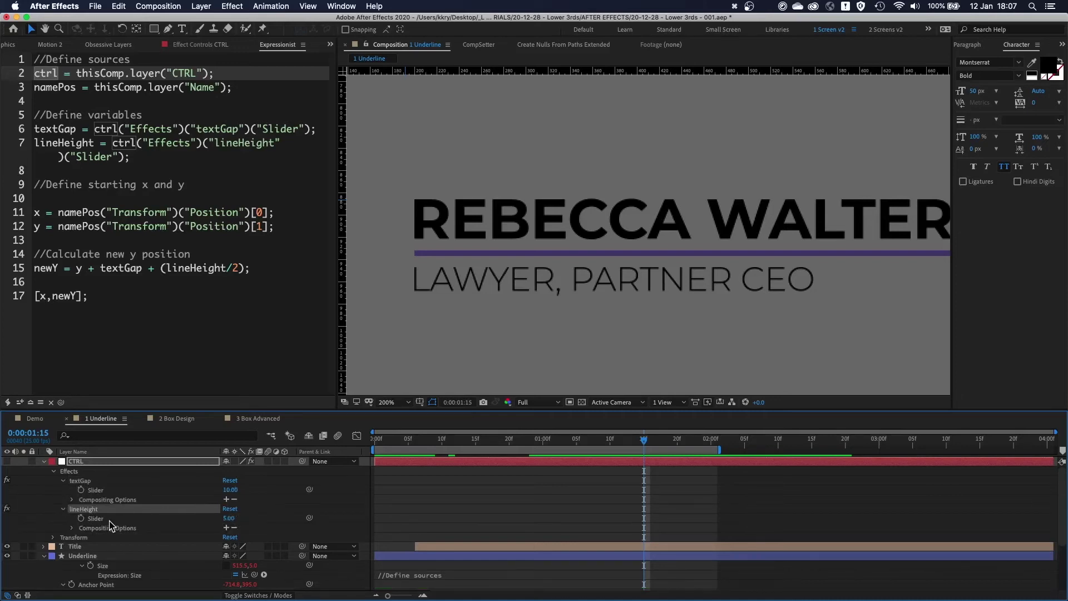
click(91, 482)
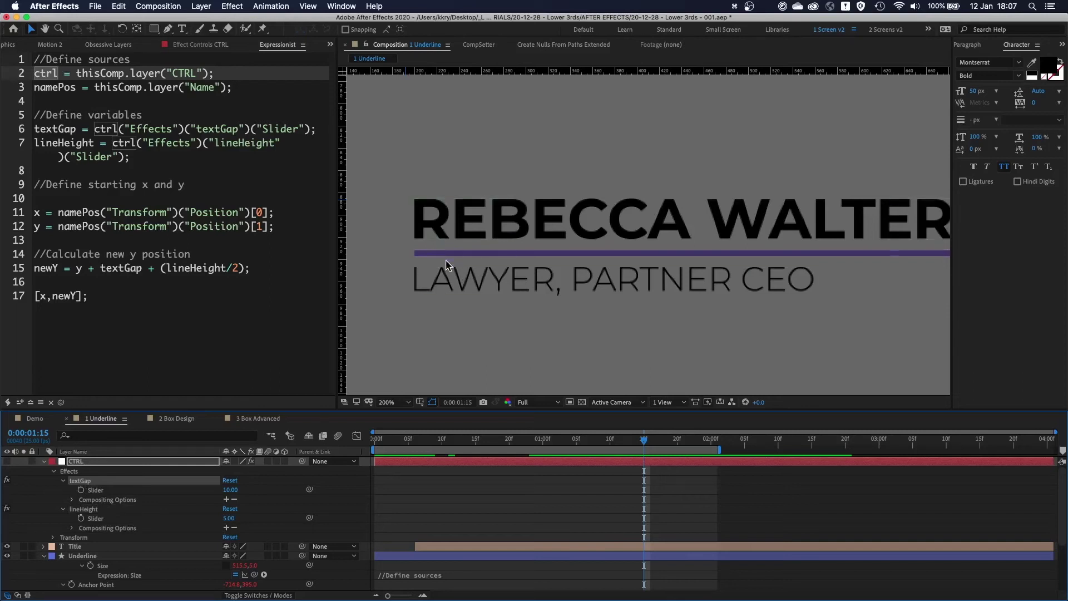
key(period)
drag(449, 251, 675, 243)
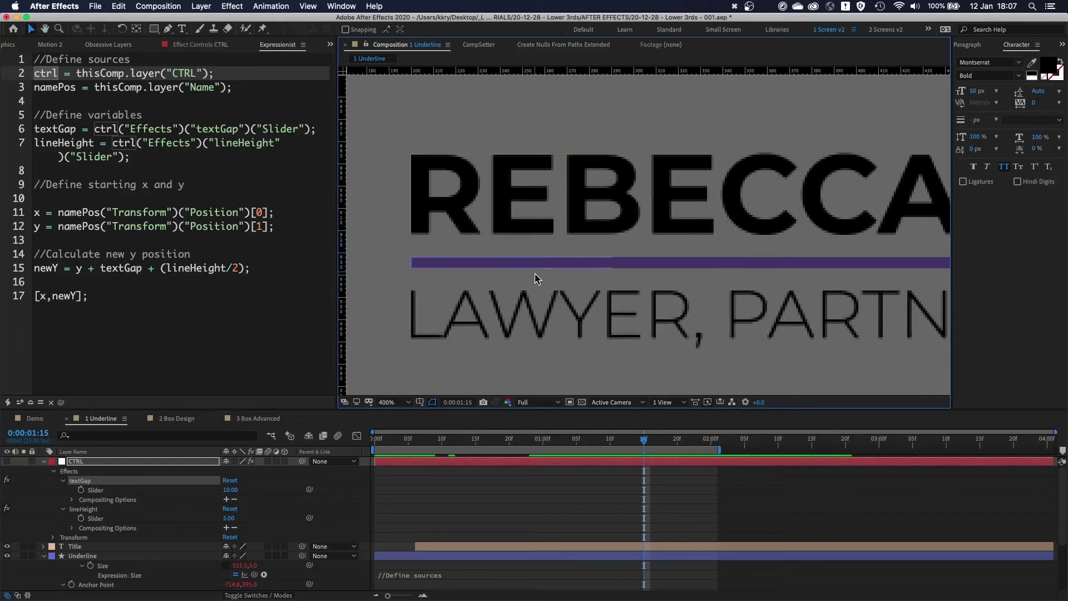
- Enter 10 for the CTRL layer's textGap slider
click(231, 490)
mouse_move(233, 491)
mouse_down()
mouse_move(243, 491)
mouse_move(230, 491)
mouse_up()
click(229, 490)
text(10)
key(Return)
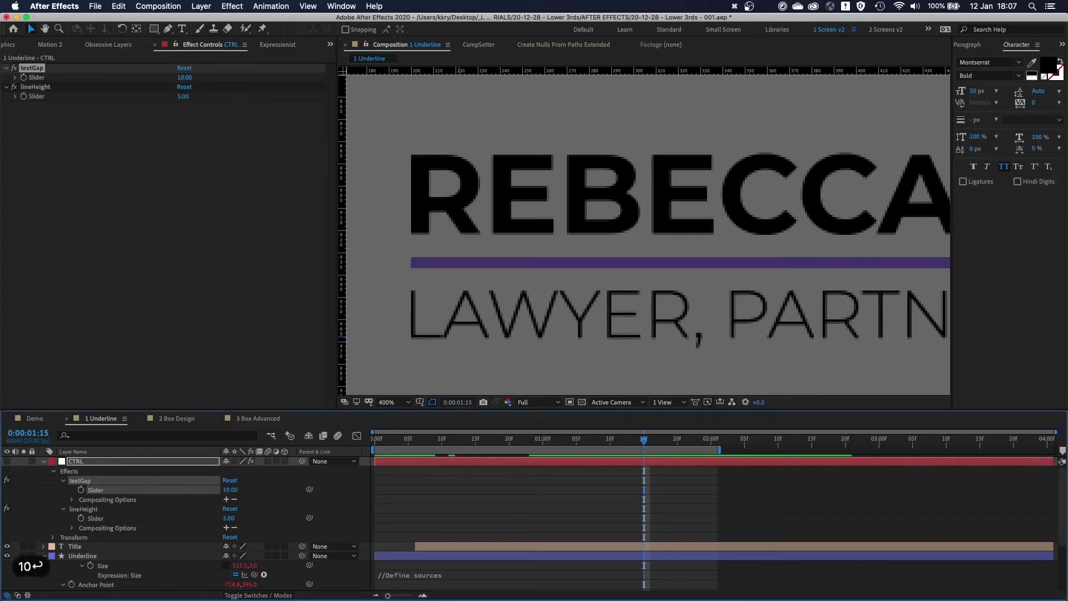
- Set the CTRL layer's textGap slider to 5
key(comma)
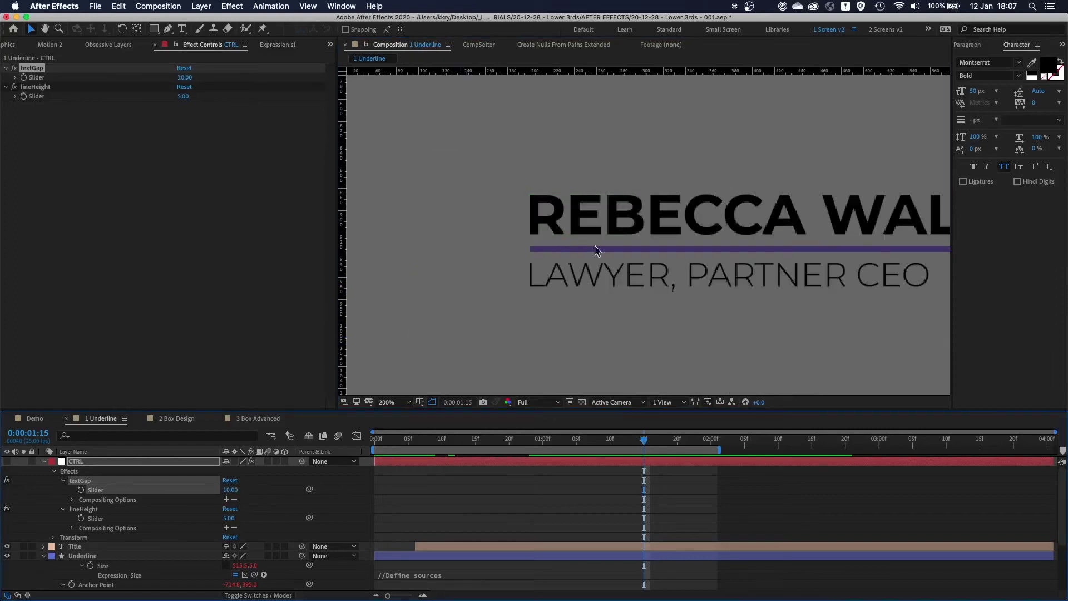
click(230, 490)
text(5)
key(Return)
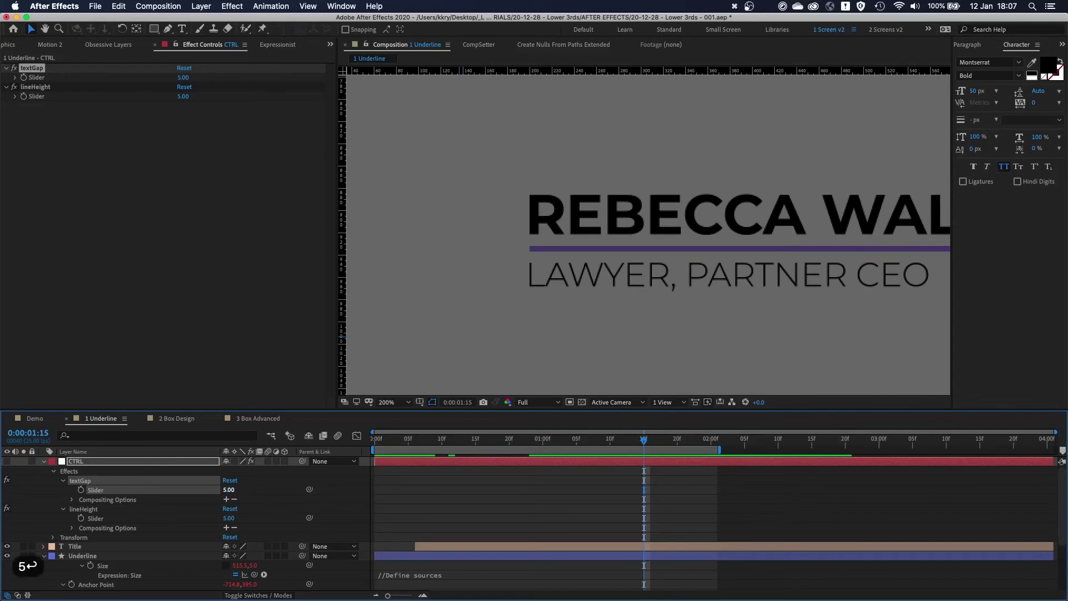
- Try a value of 3 for the CTRL layer's lineHeight slider, and set it finally to 2
click(228, 519)
text(3)
key(Return)
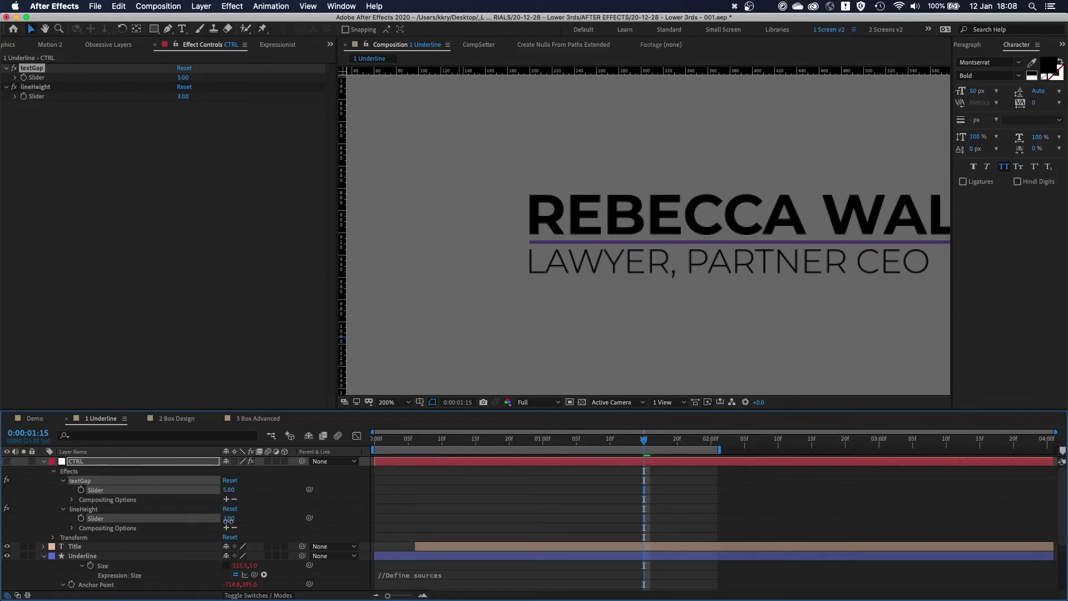
click(229, 519)
text(2)
key(Return)
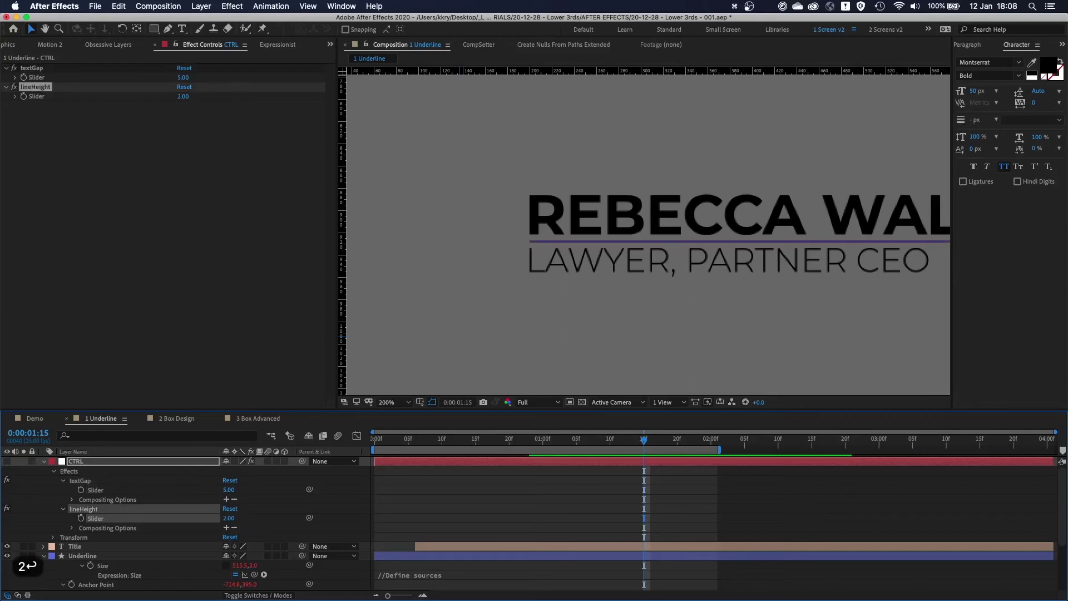
scroll(604, 178, down, 1)
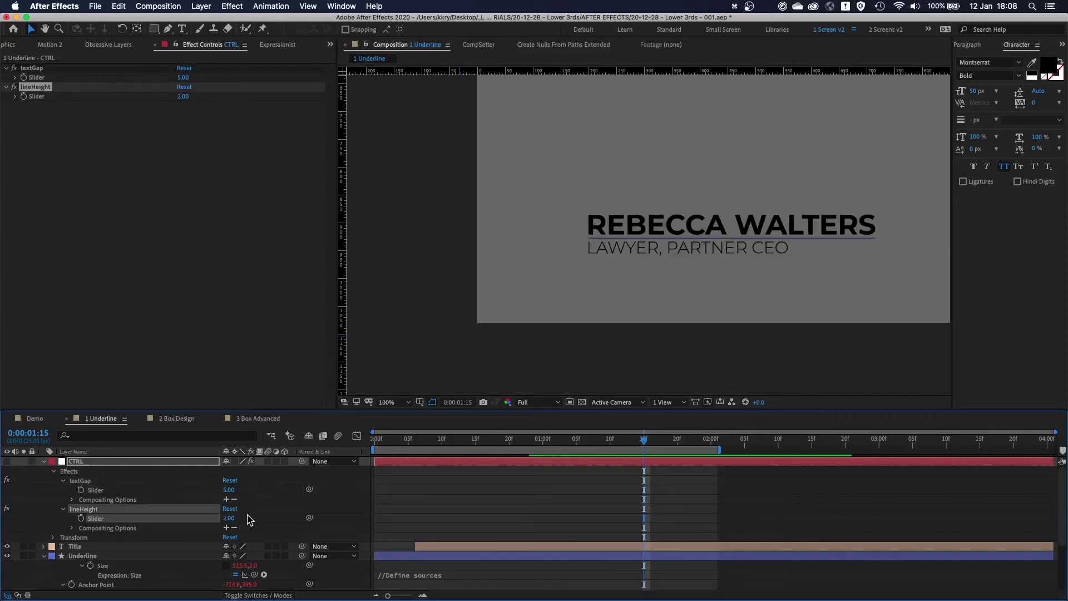
- Set the CTRL layer's lineHeight slider to 10
click(229, 519)
text(10)
key(Return)
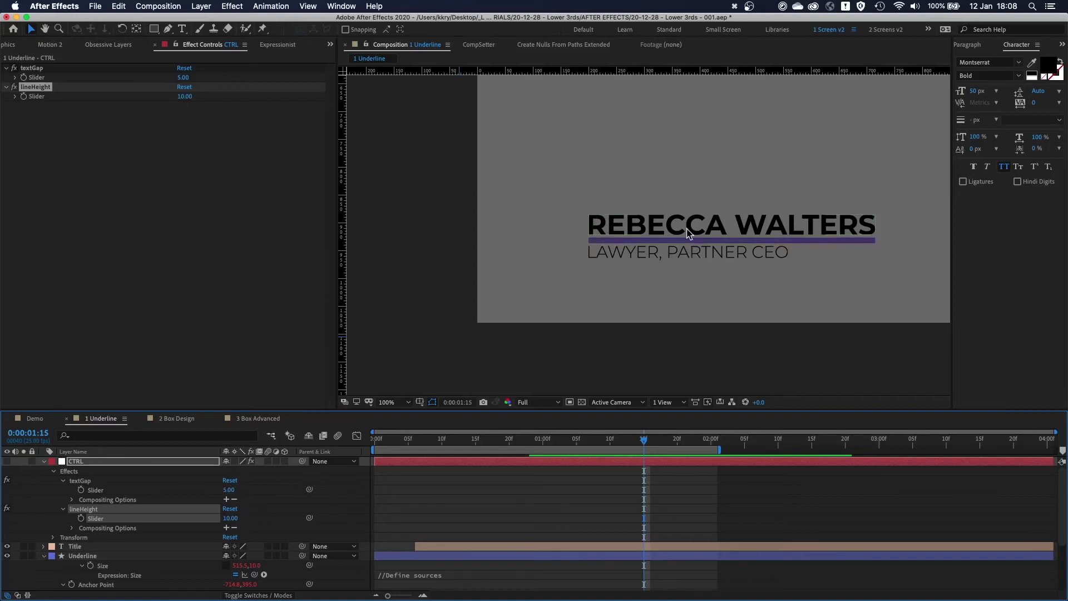
drag(659, 224, 533, 231)
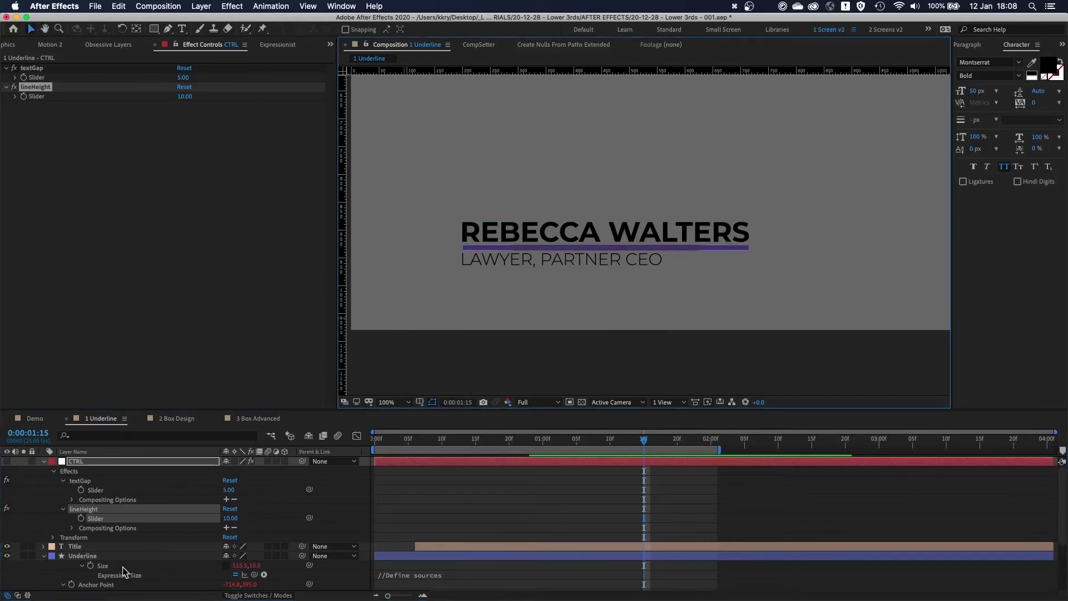
- Examine the underline's Position expression against the Name and Underline anchor points, including the textGap and half-lineHeight offset
click(480, 249)
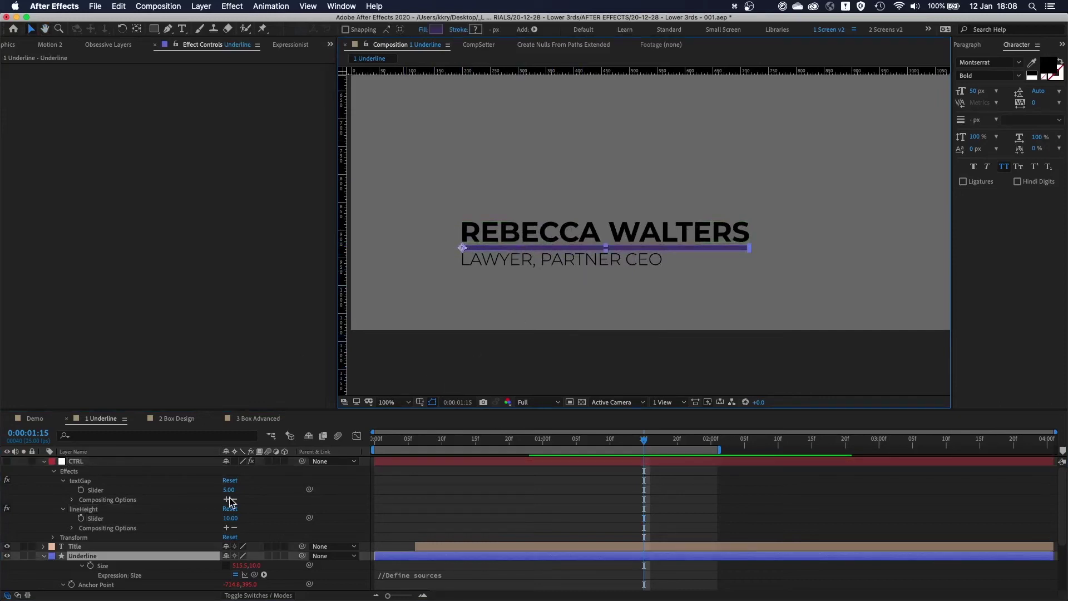
click(290, 44)
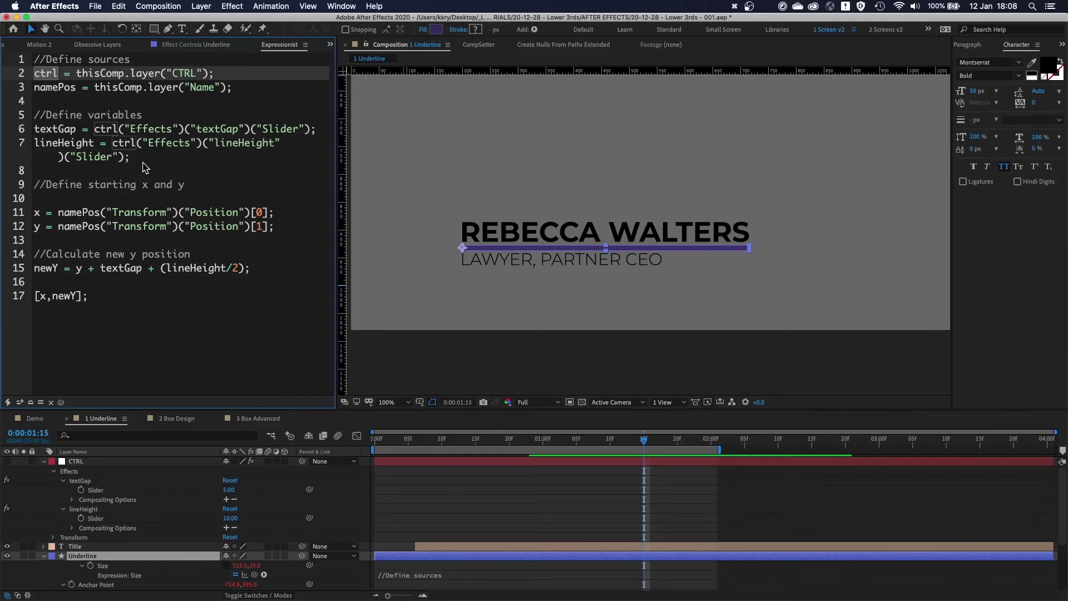
click(93, 461)
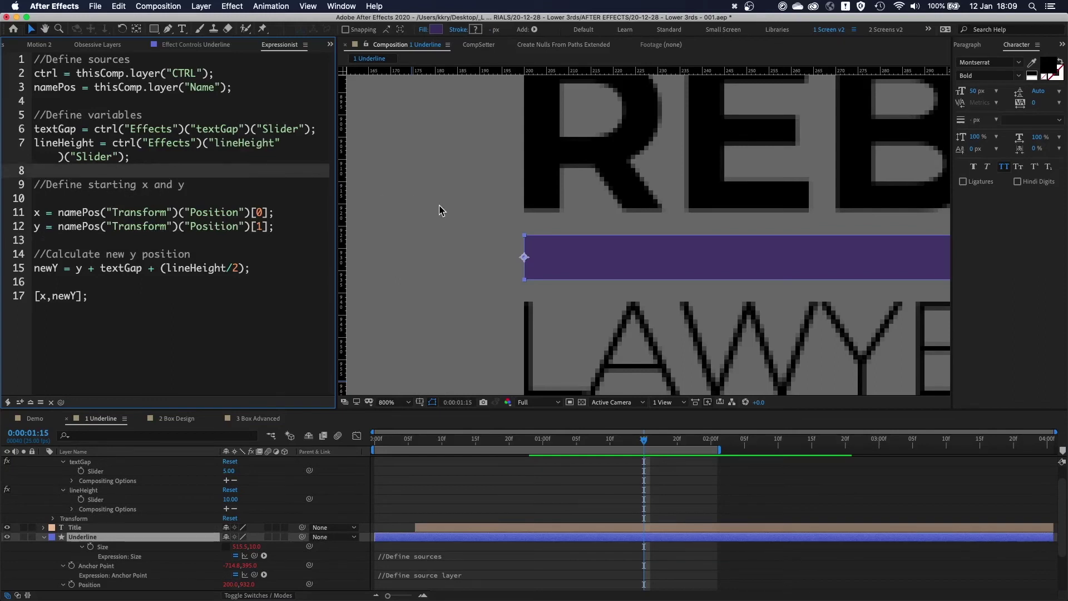
click(566, 196)
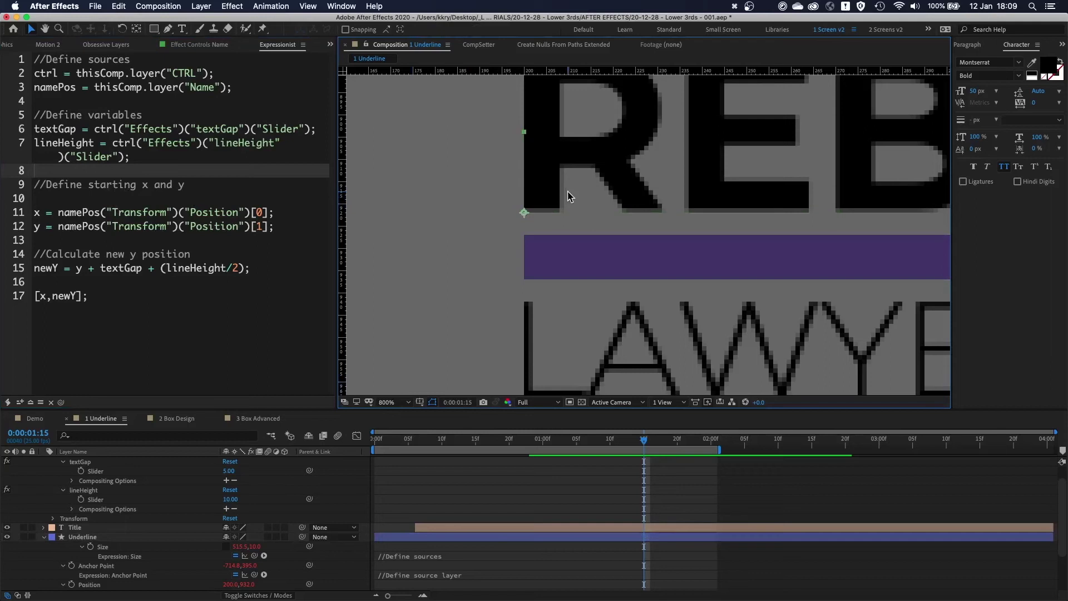
key(comma)
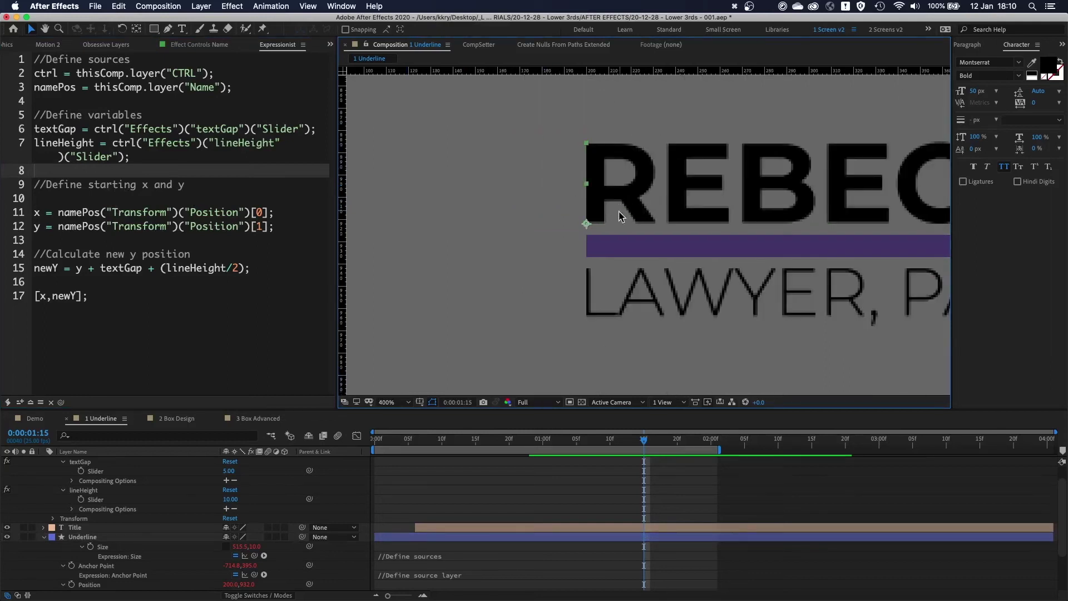
key(period)
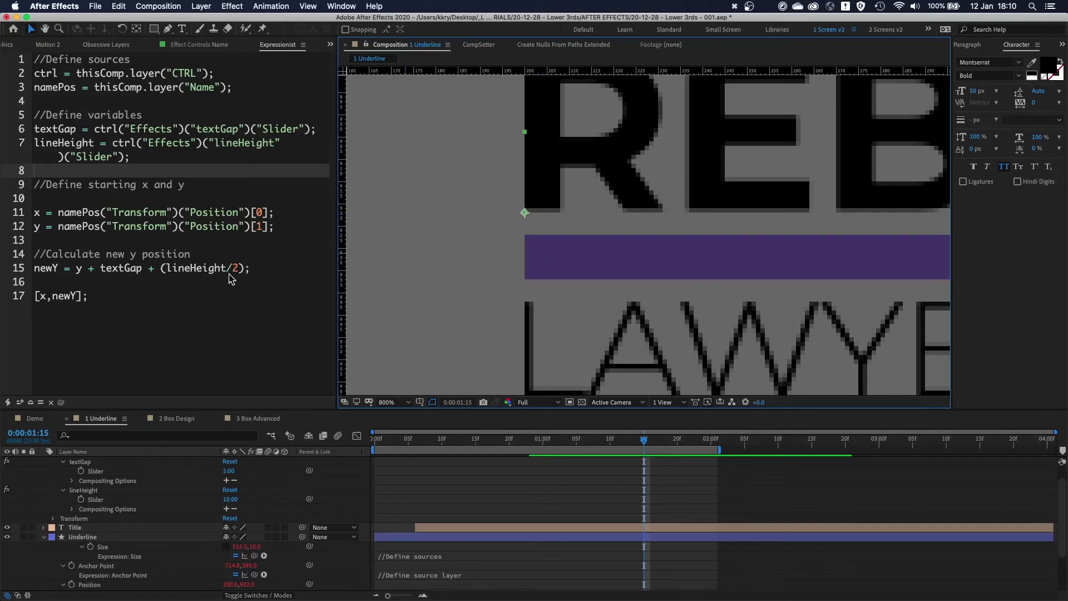
click(554, 257)
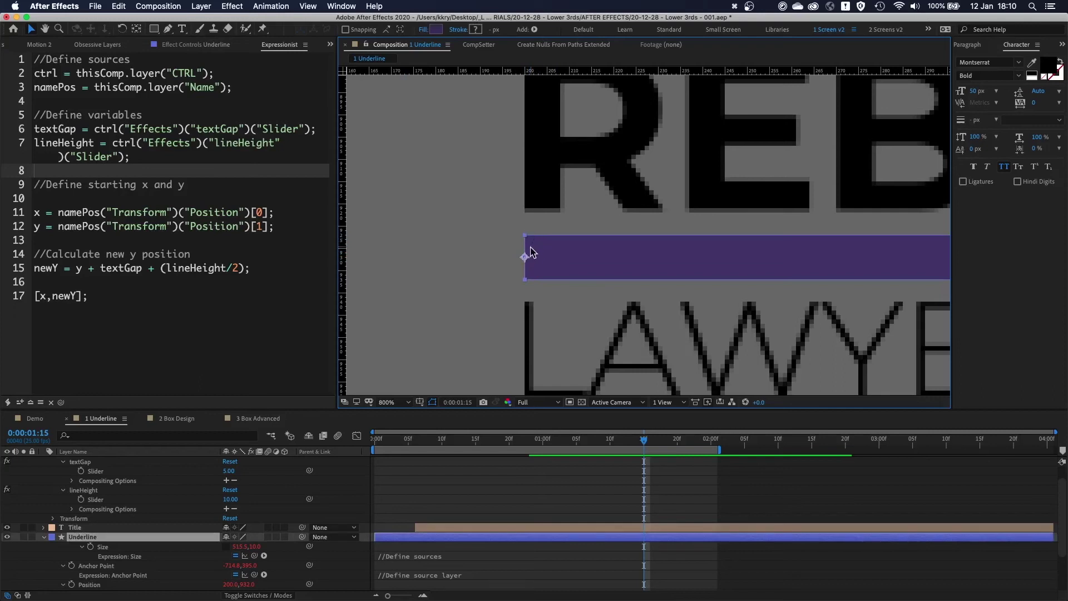
click(97, 313)
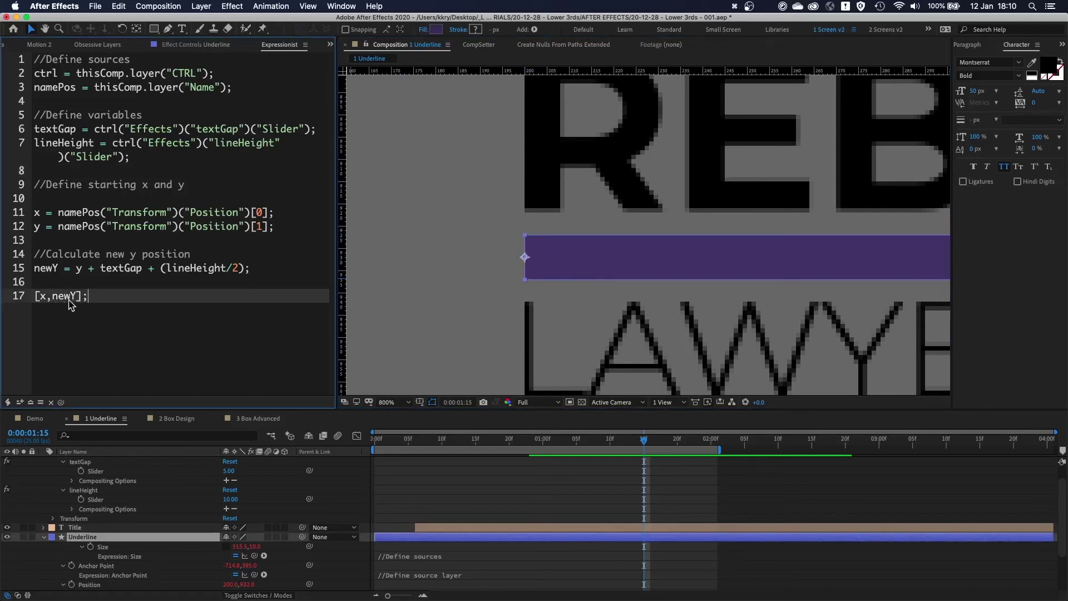
key(comma)
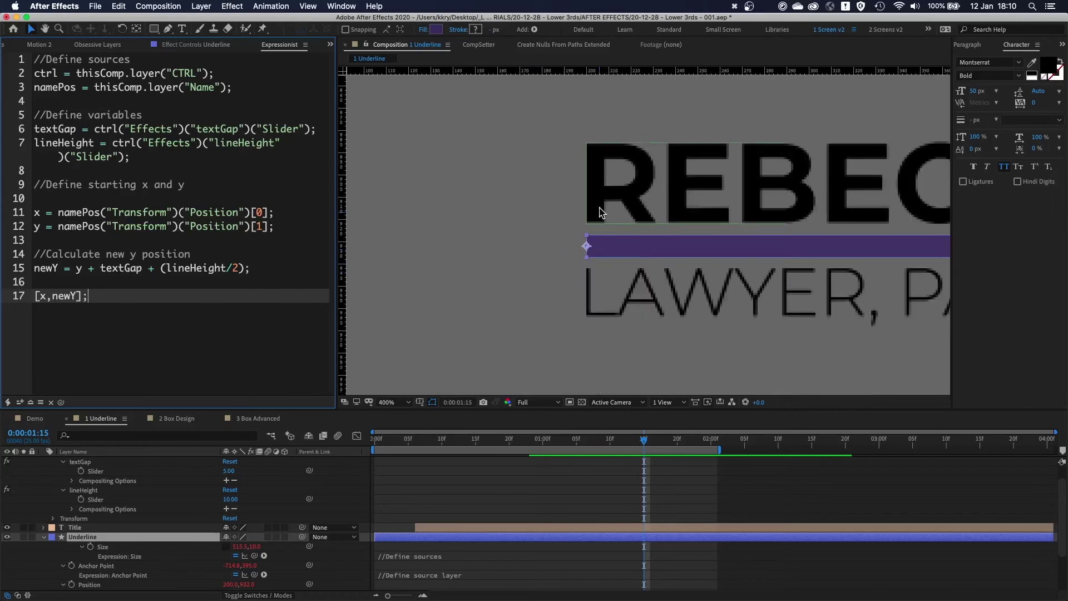
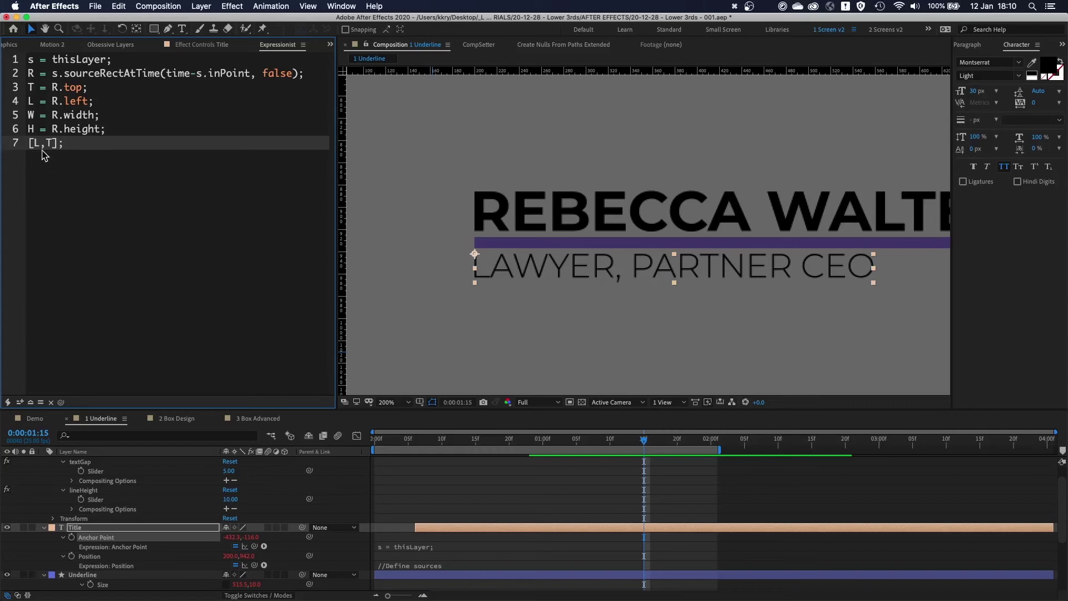
- Inspect the Title layer's top-left anchor point and load its Position expression into the Expressionist editor
scroll(551, 318, up, 1)
drag(515, 292, 722, 298)
key(v)
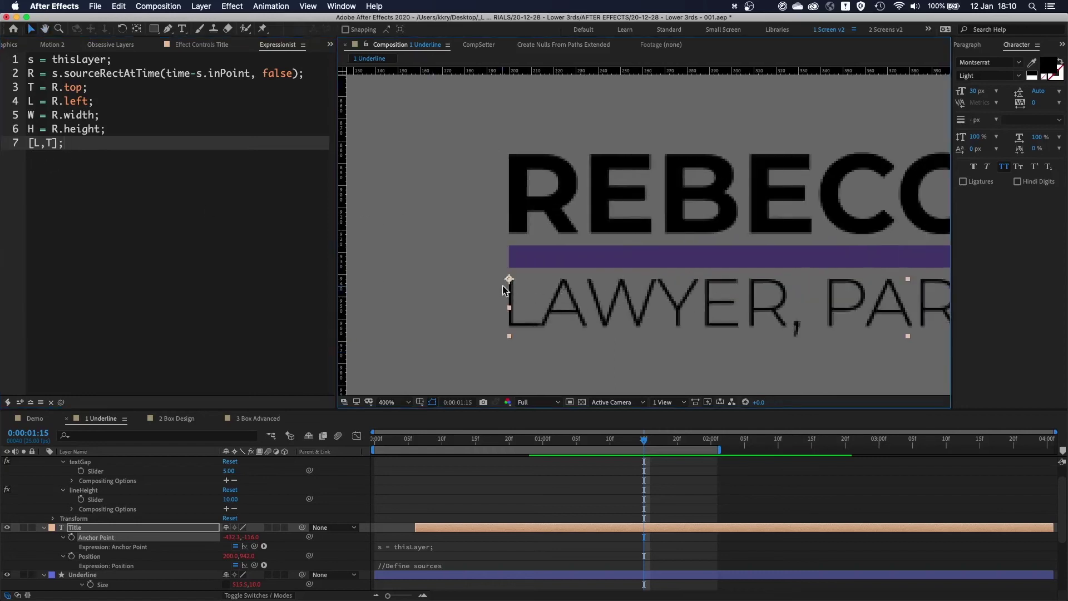
click(112, 557)
click(30, 403)
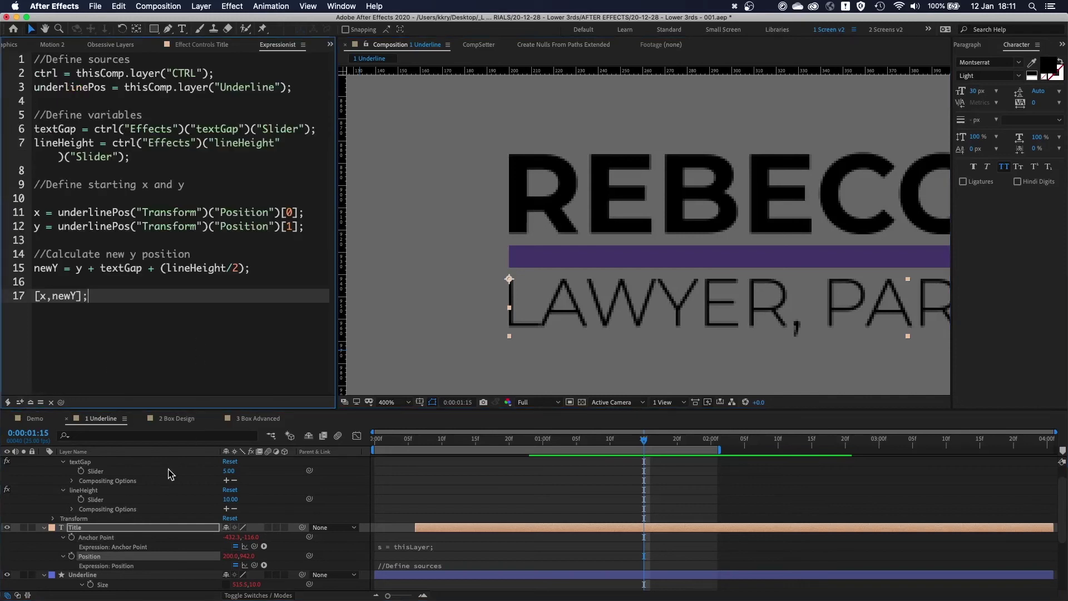
- Examine how the Title's Position expression combines the underline's position with textGap and half the lineHeight to return [x,newY]
scroll(172, 474, down, 5)
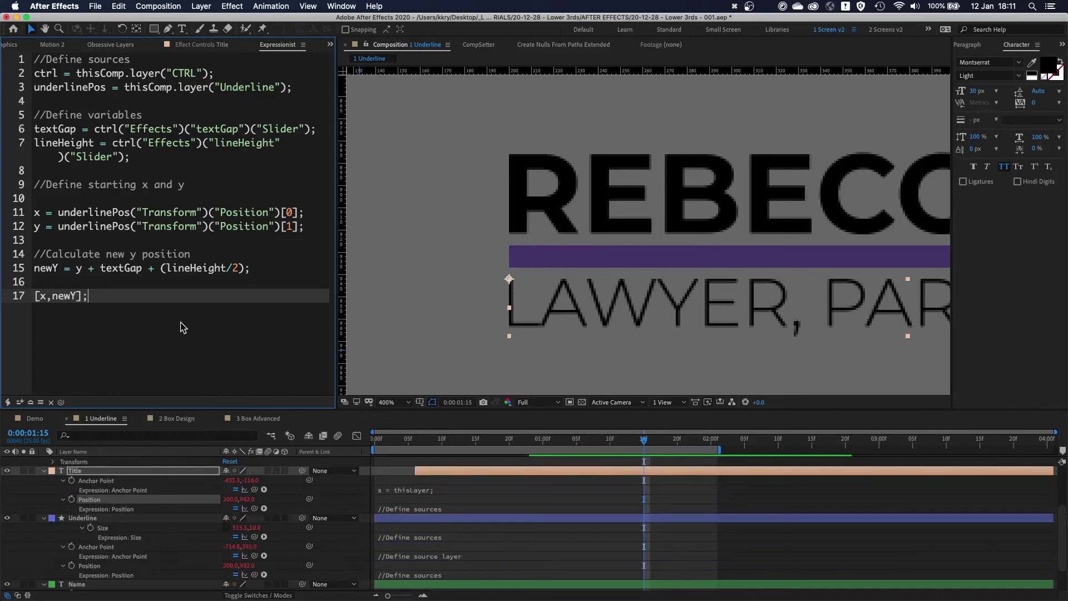
scroll(159, 480, up, 6)
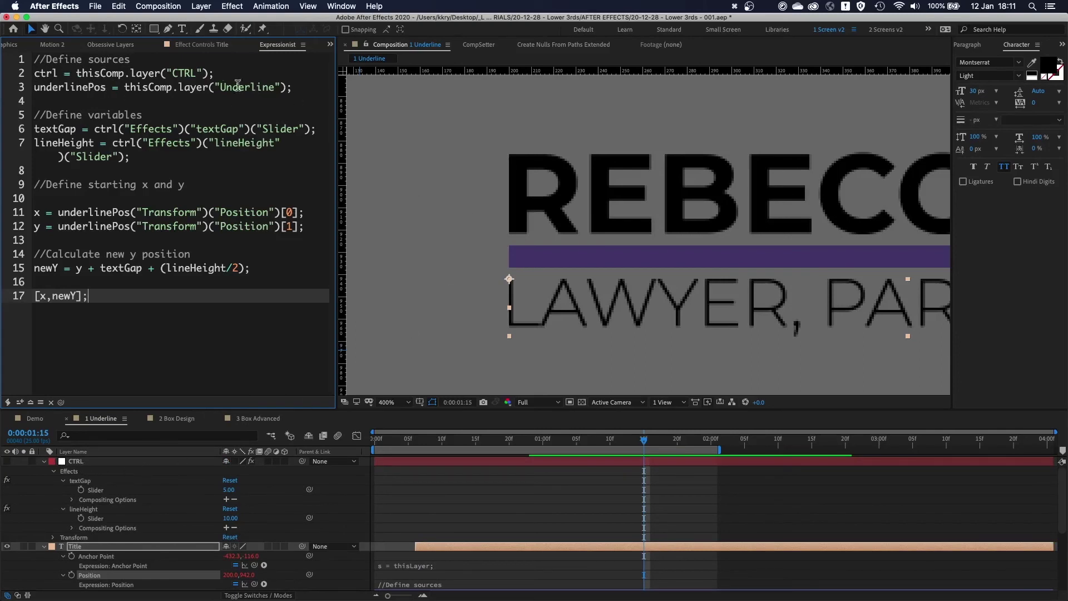
click(614, 269)
click(548, 304)
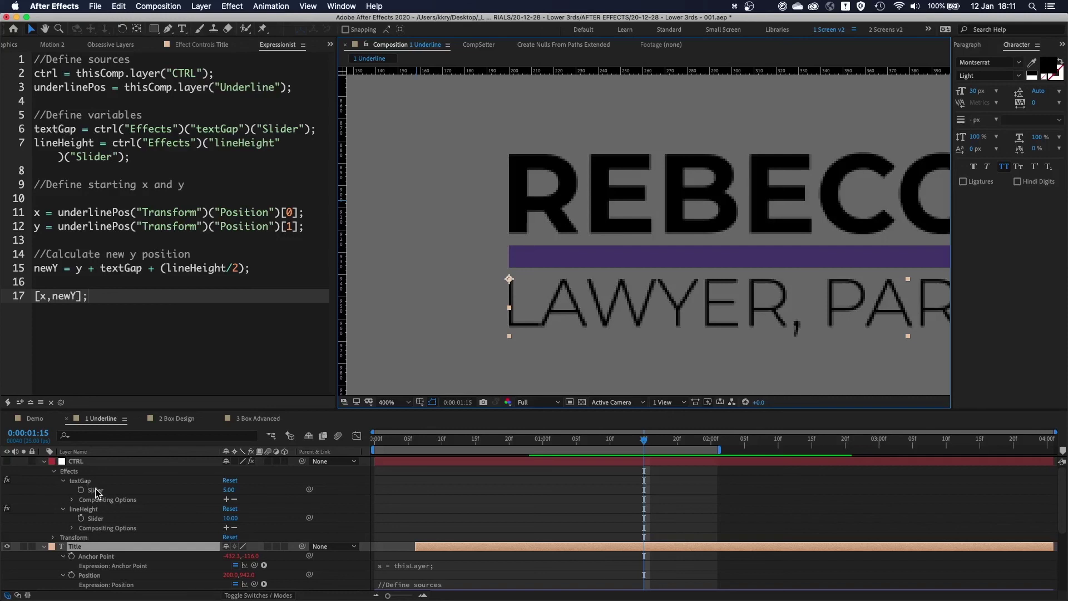
click(147, 163)
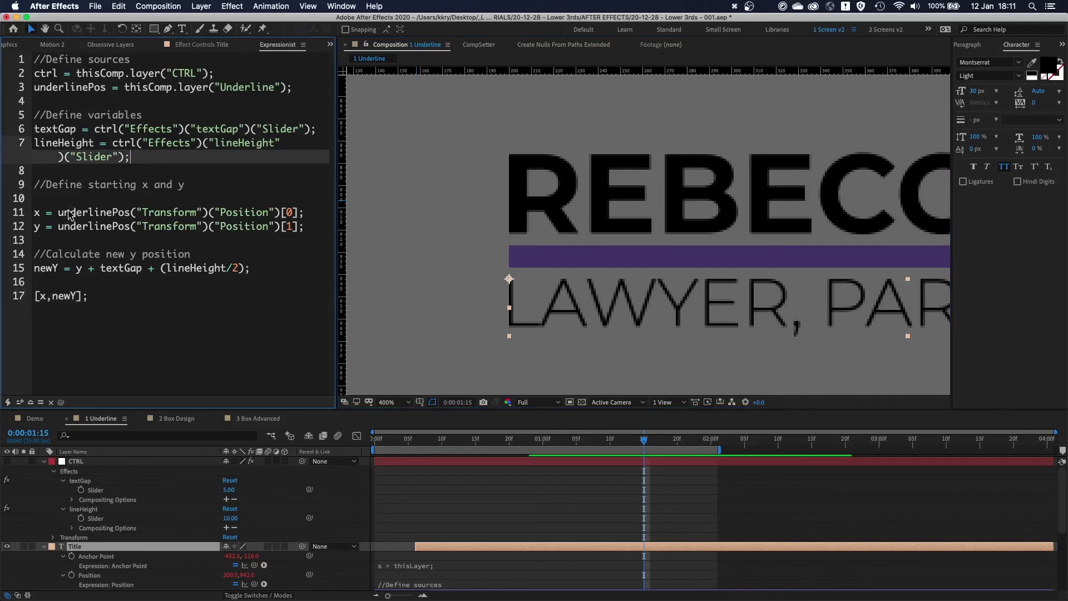
click(553, 264)
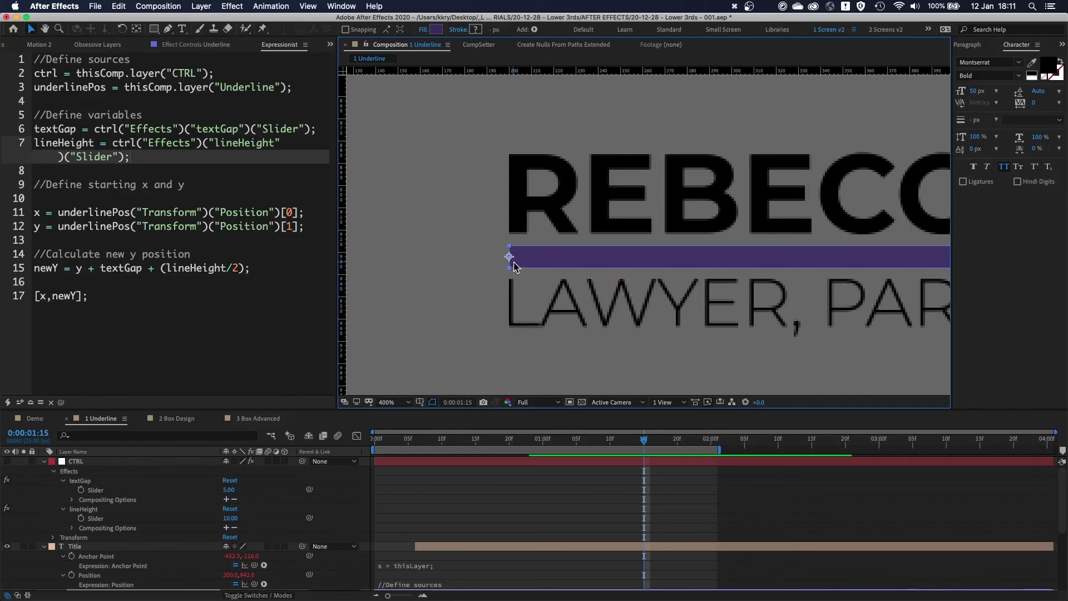
click(519, 304)
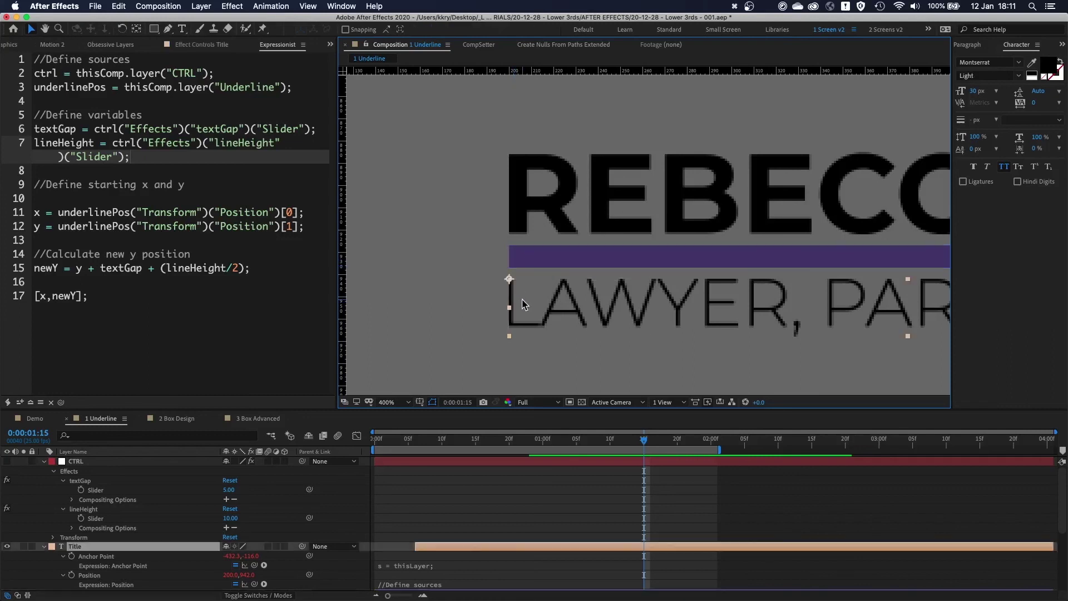
drag(101, 295, 29, 300)
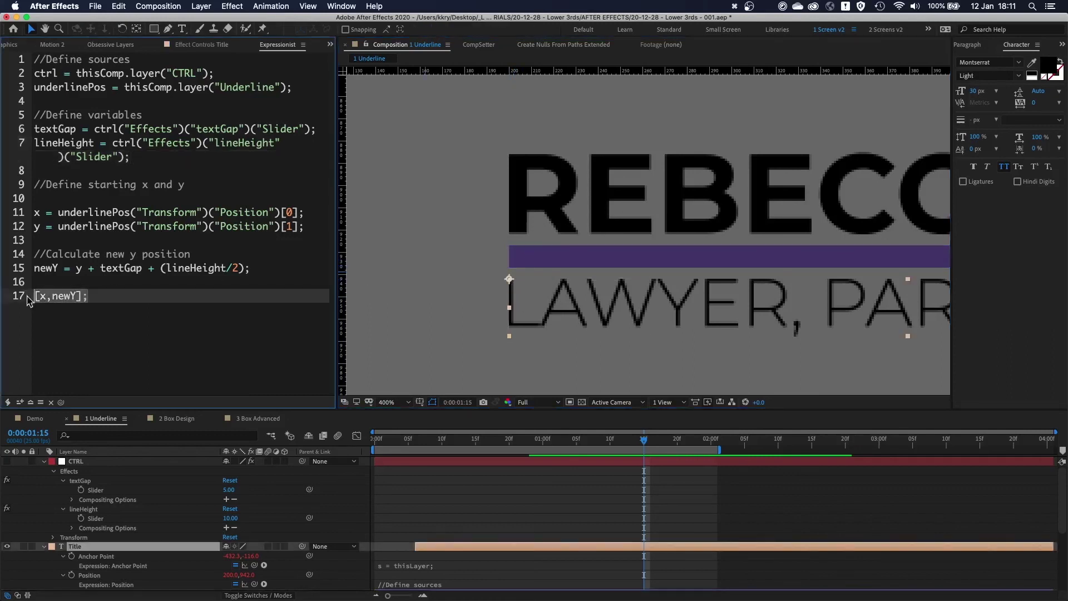
- Deselect everything and collapse the expanded properties of all layers in the 1 Underline composition's timeline
click(49, 488)
scroll(51, 487, down, 3)
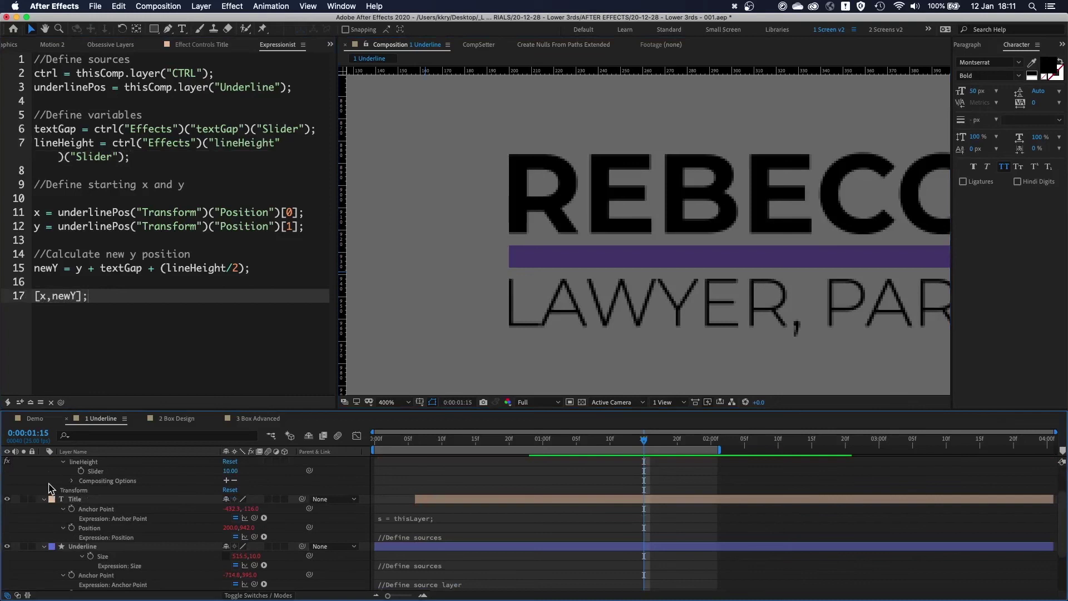
key(a)
key(a)
key(a)
scroll(556, 236, down, 4)
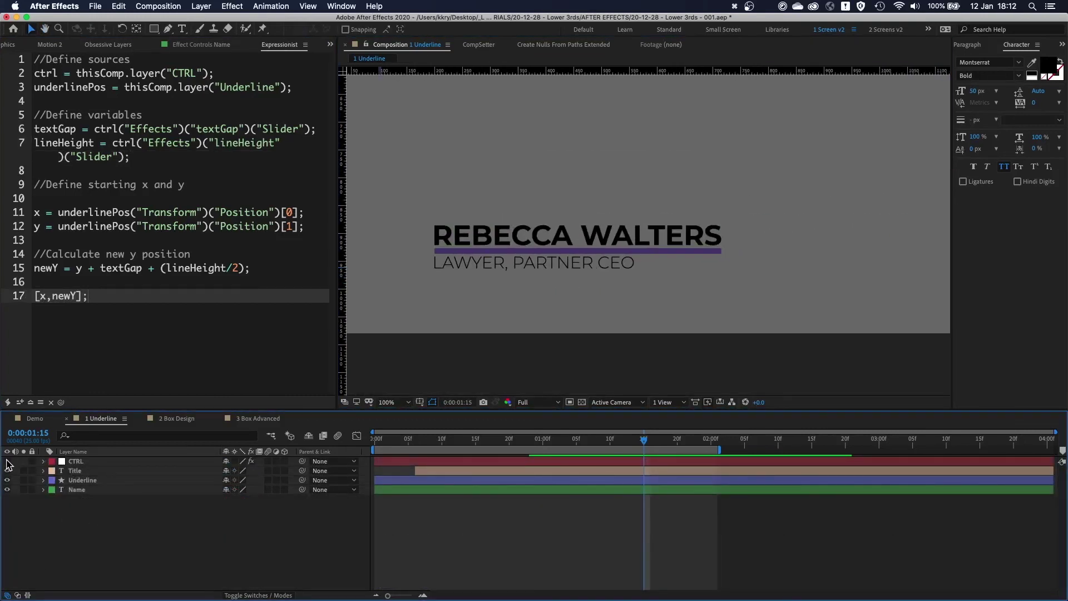
- Make the CTRL layer visible and select its null in the composition
click(7, 461)
click(409, 243)
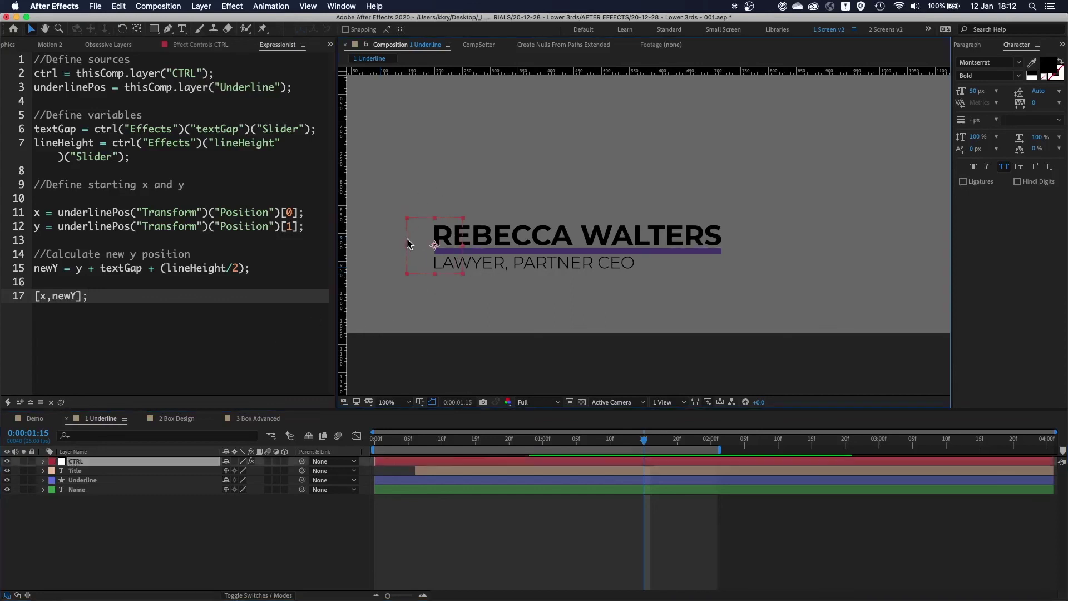
drag(445, 251, 497, 248)
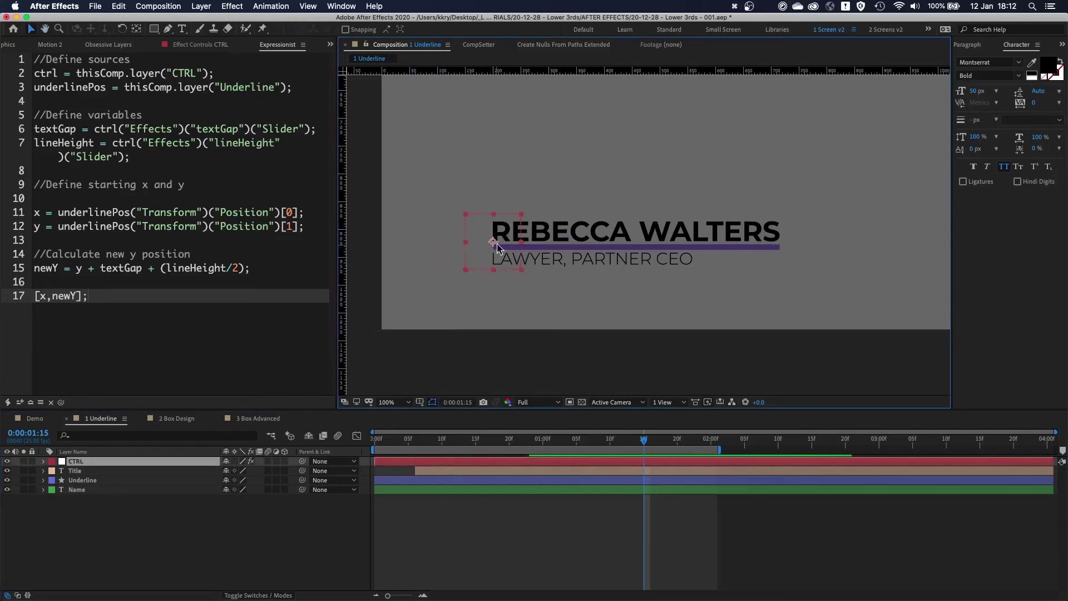
- Compare the positions of the Name, Title and CTRL layers by selecting each in the composition
click(564, 242)
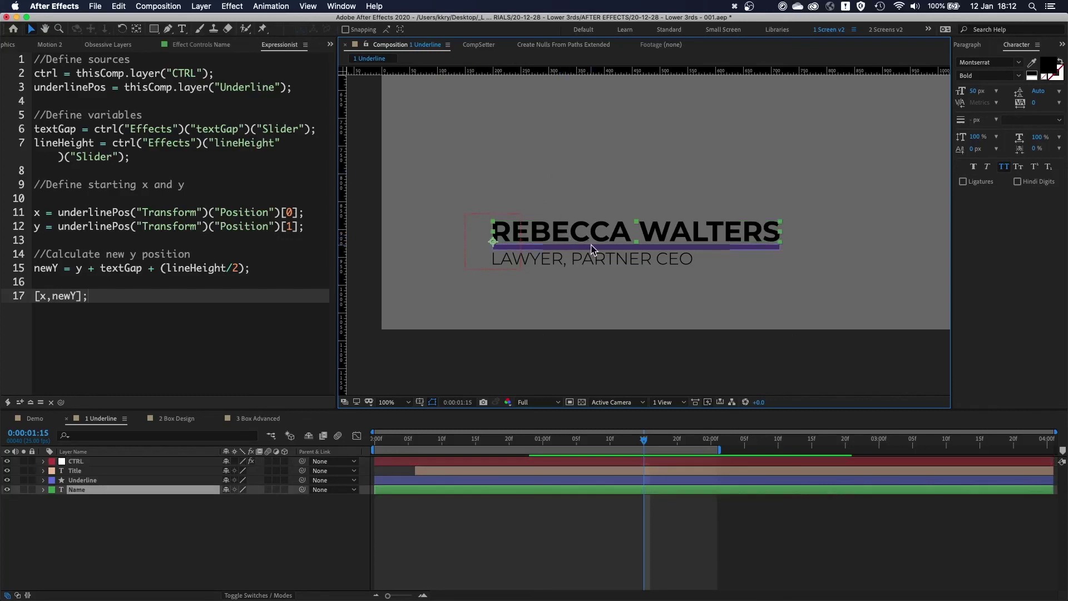
scroll(562, 250, up, 2)
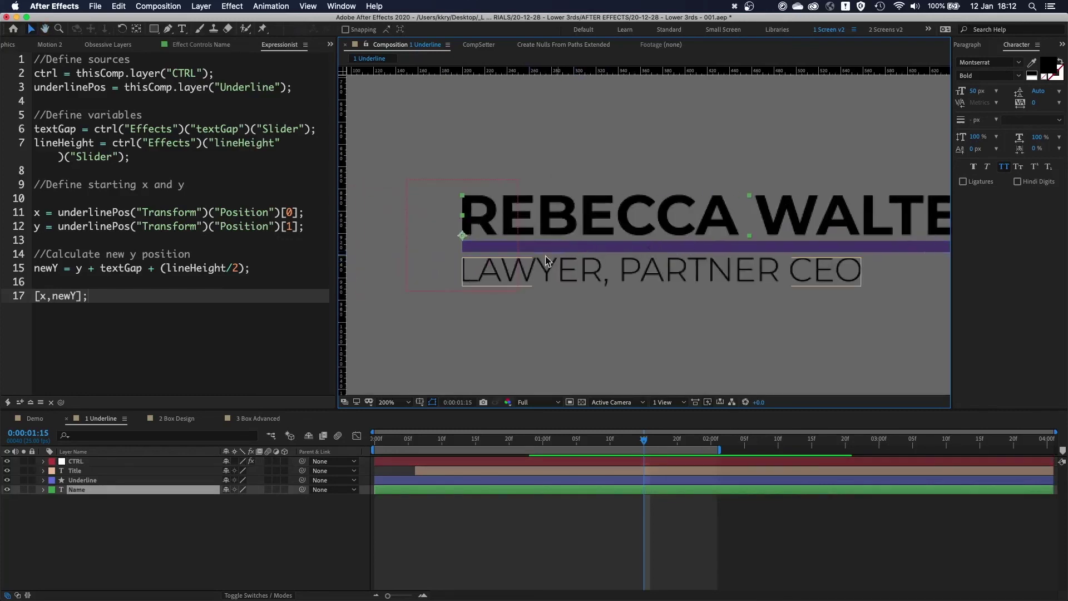
click(541, 245)
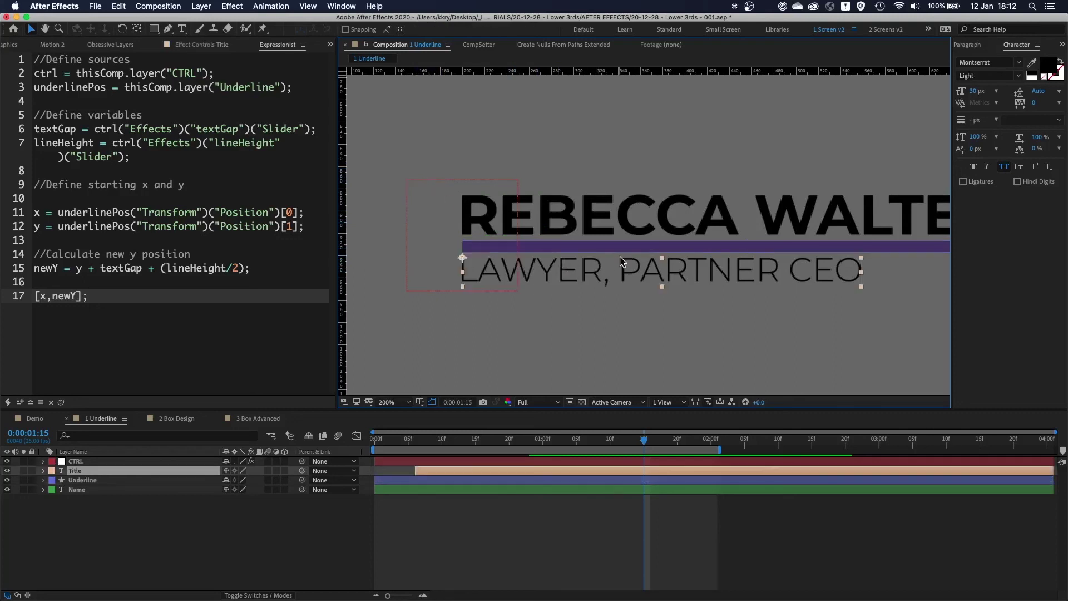
click(612, 225)
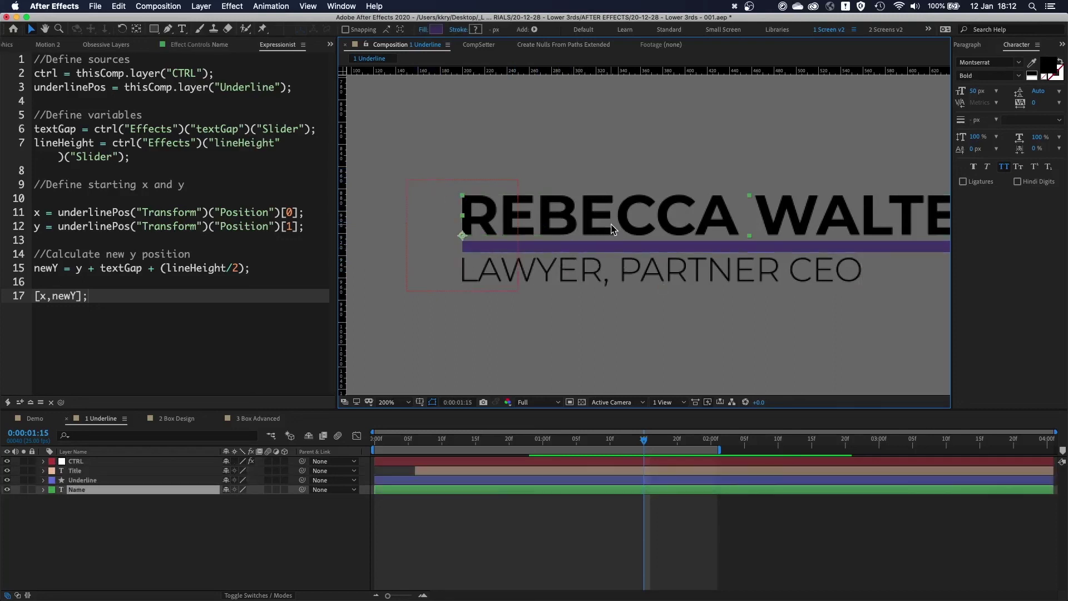
click(507, 184)
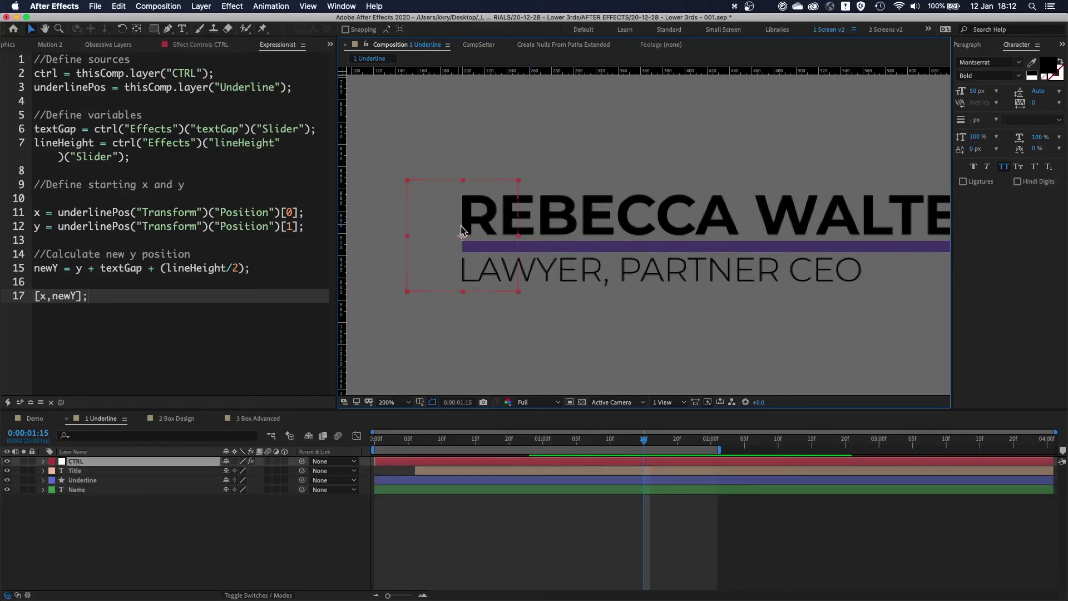
- Move the CTRL null up and to the right so the whole lower third shifts away from the composition's lower-left corner
scroll(591, 291, down, 2)
drag(691, 234, 568, 289)
click(497, 270)
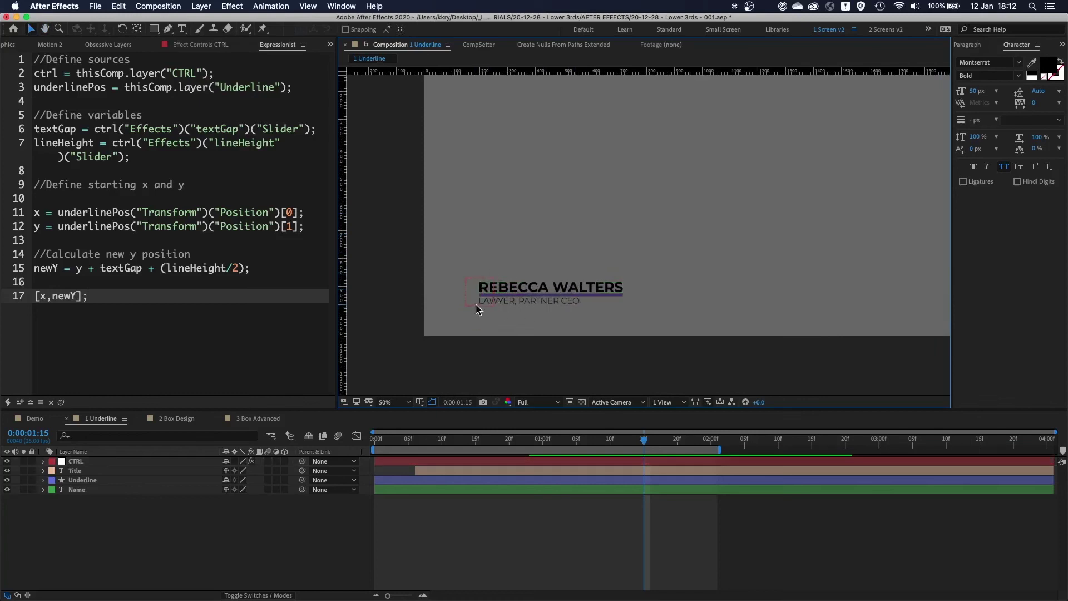
drag(529, 283, 614, 221)
- Shorten the surname in the Name text layer to the initial W
click(614, 221)
double_click(691, 230)
text(W)
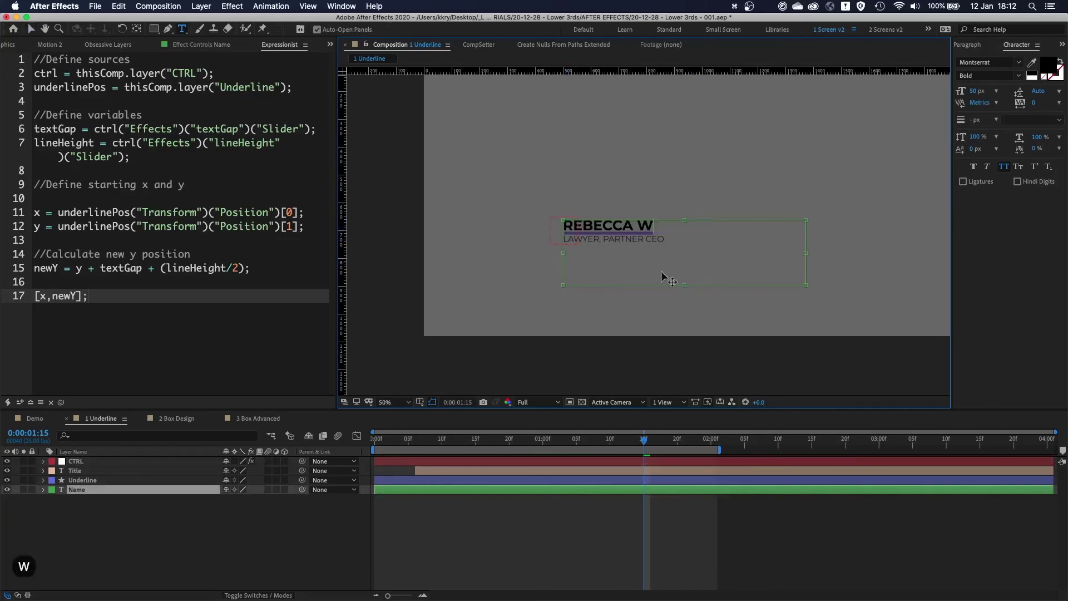
key(Escape)
- Shorten the Title layer's text to "LAWYER" by removing everything after that word
double_click(632, 239)
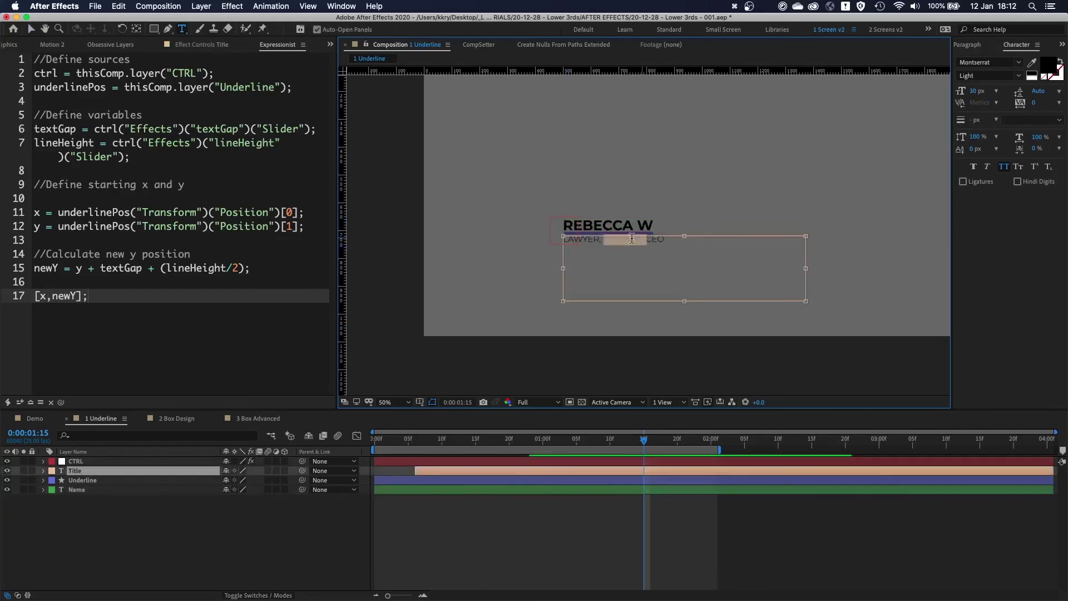
triple_click(622, 238)
key(Right)
key(BackSpace)
key(BackSpace)
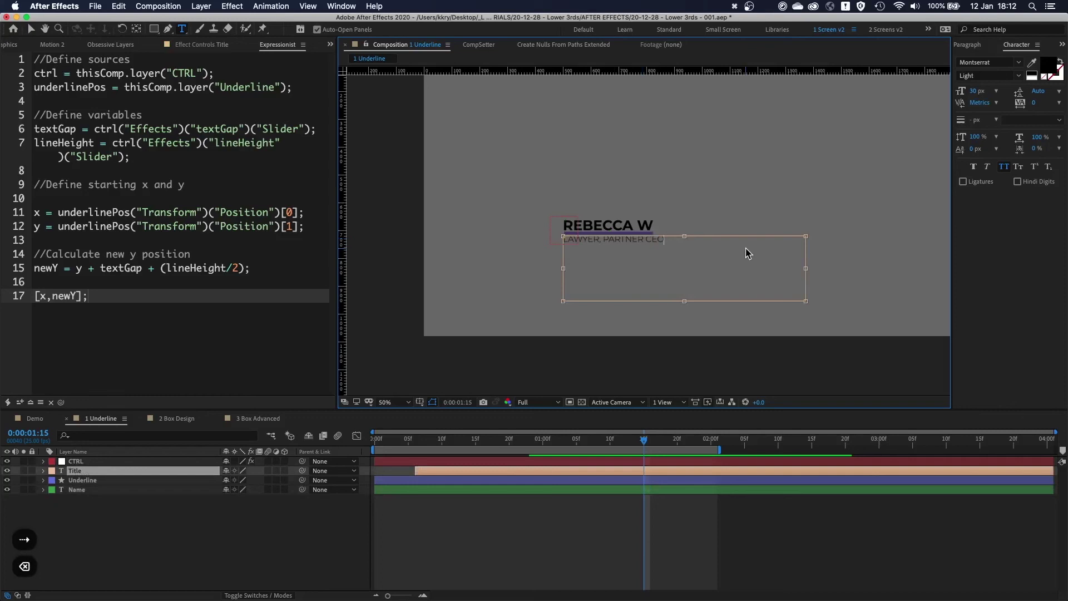
key(BackSpace)
key(BackSpace)
key(BackSpace)
key(BackSpace)
key(BackSpace)
key(BackSpace)
key(BackSpace)
key(BackSpace)
key(BackSpace)
key(BackSpace)
key(BackSpace)
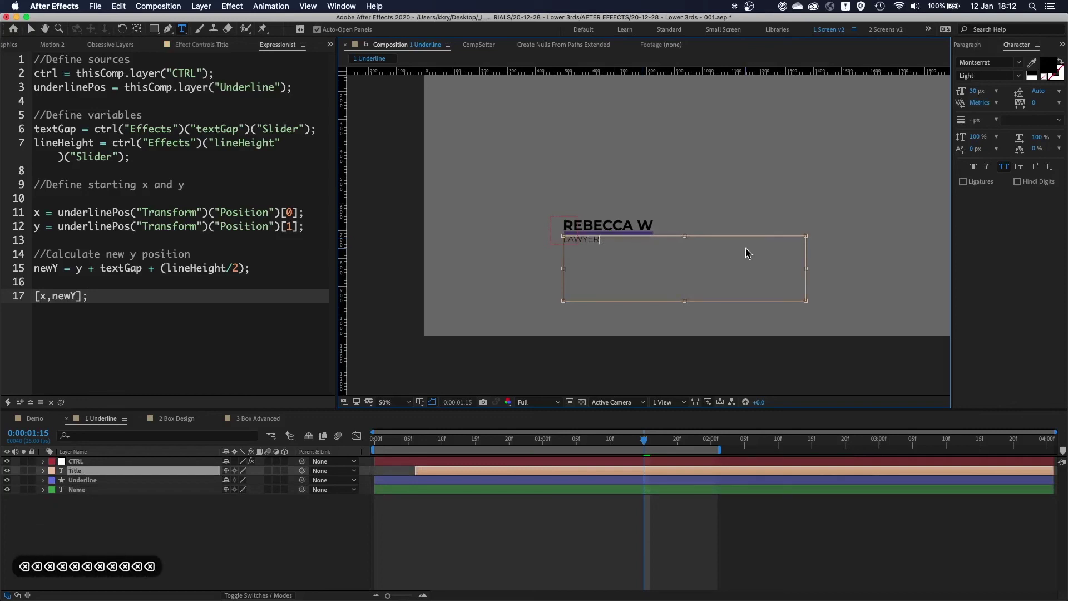
key(Escape)
key(comma)
click(765, 208)
drag(731, 202, 592, 266)
key(period)
drag(519, 287, 699, 231)
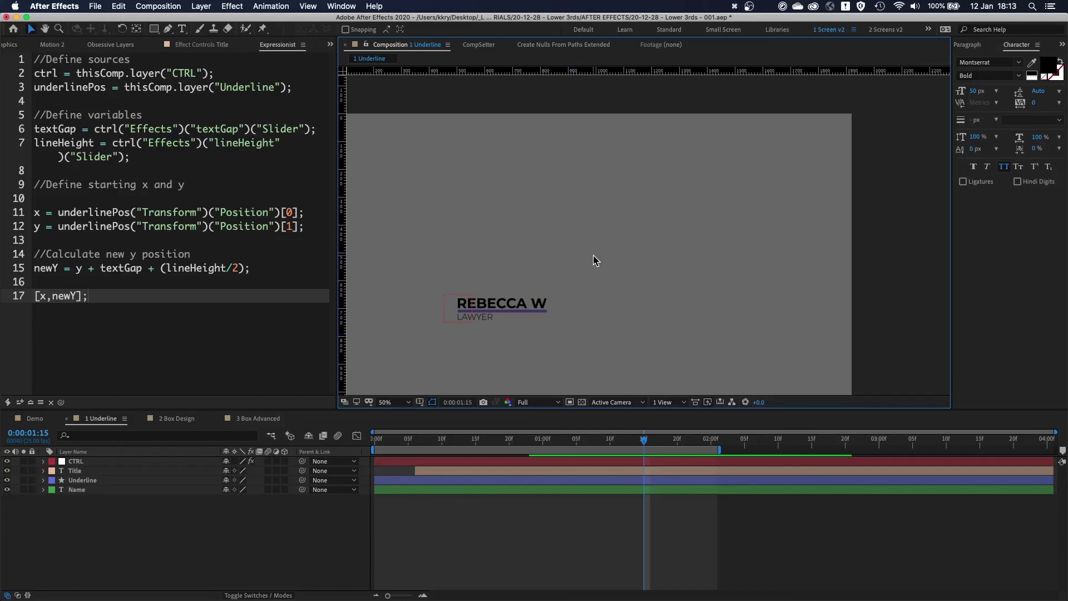
scroll(596, 258, down, 2)
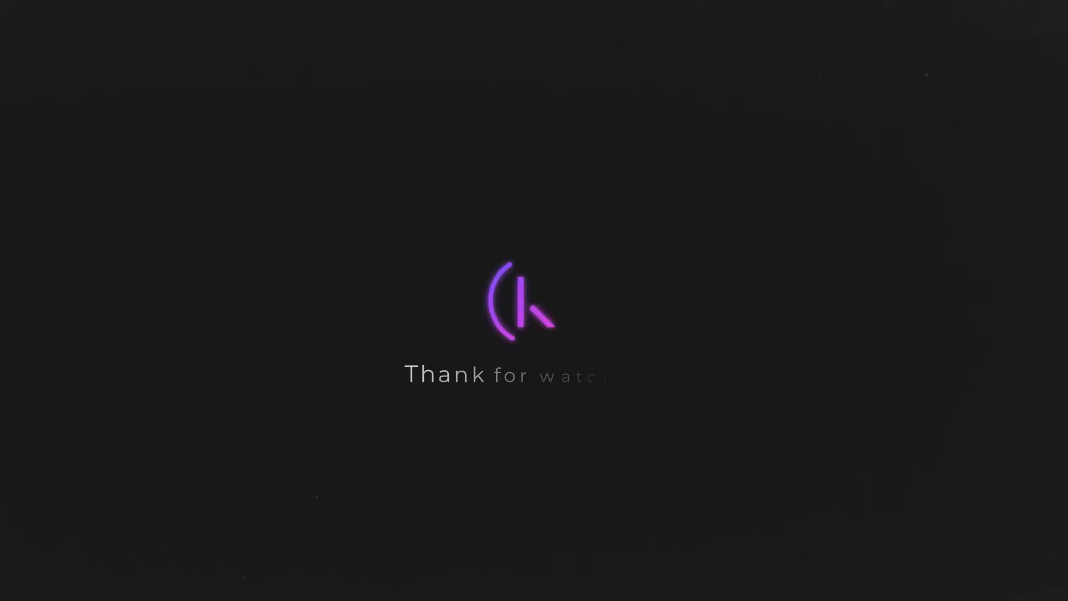